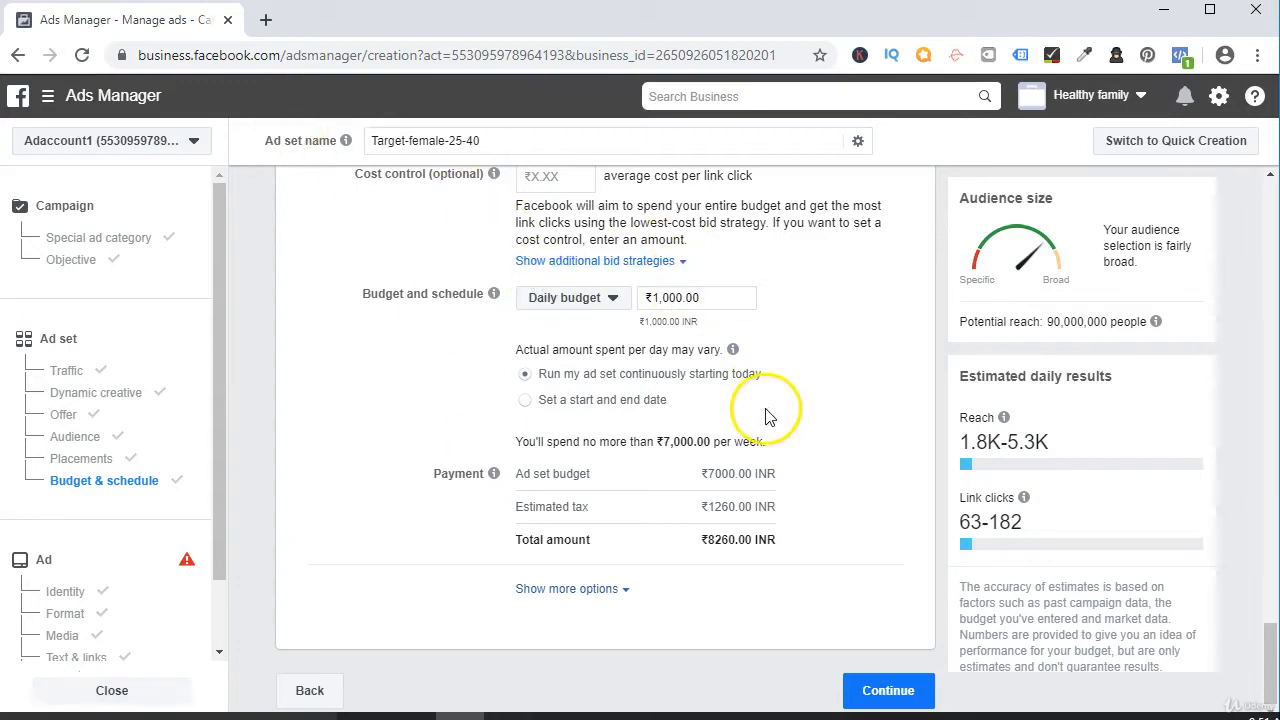
# Continue from the ad set's budget and schedule to the ad setup.
pyautogui.click(925, 694)
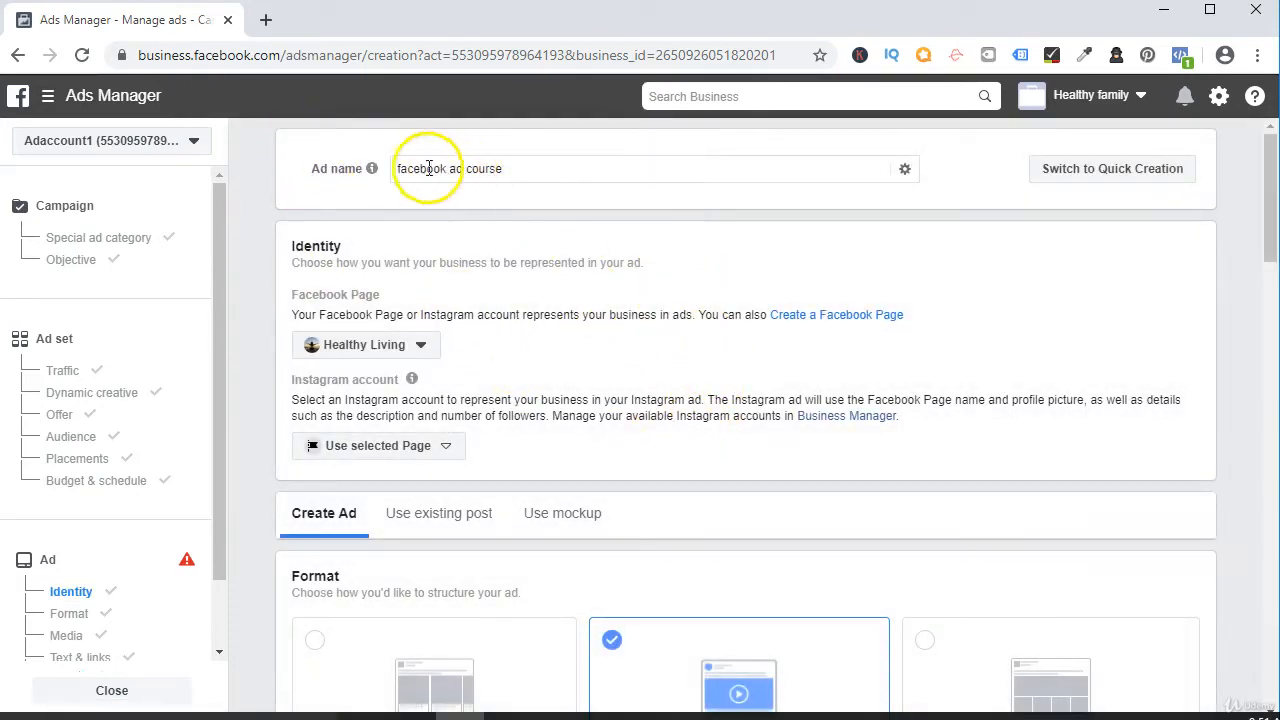
pyautogui.moveTo(395, 170); pyautogui.dragTo(357, 181)
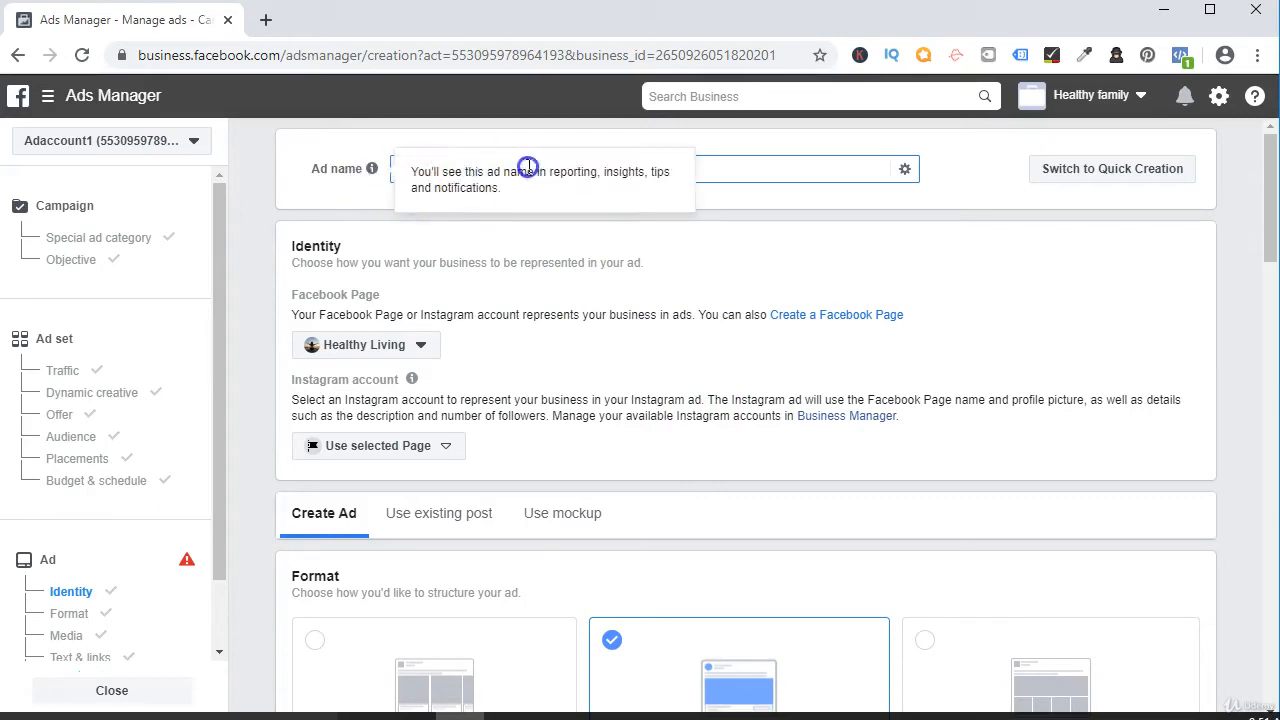
pyautogui.moveTo(585, 180); pyautogui.dragTo(374, 191)
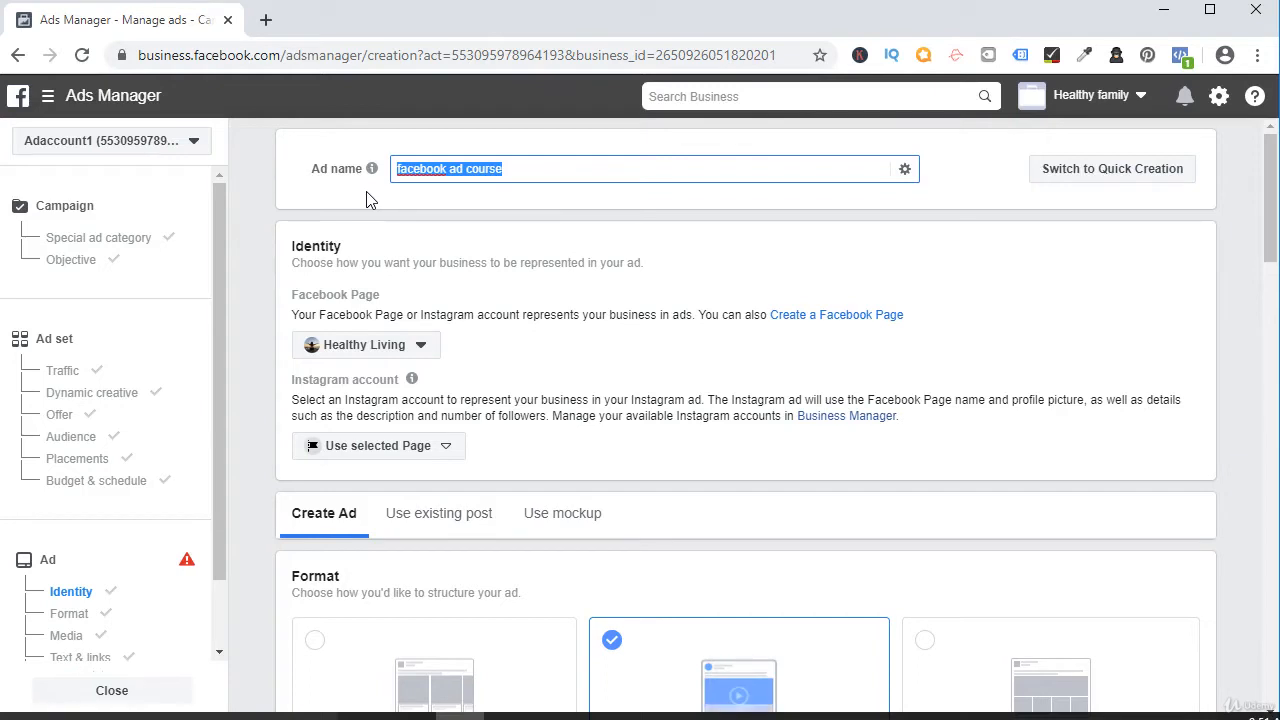
pyautogui.click(519, 170)
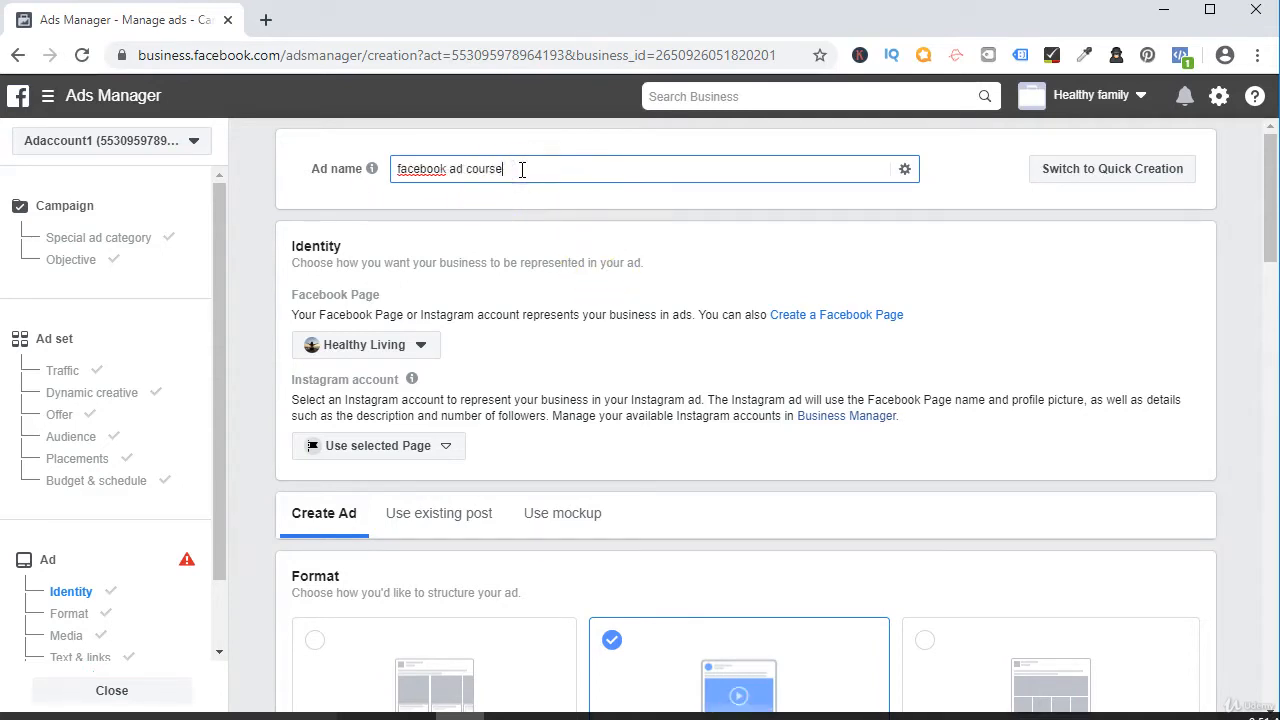
pyautogui.click(510, 170)
pyautogui.click(569, 147)
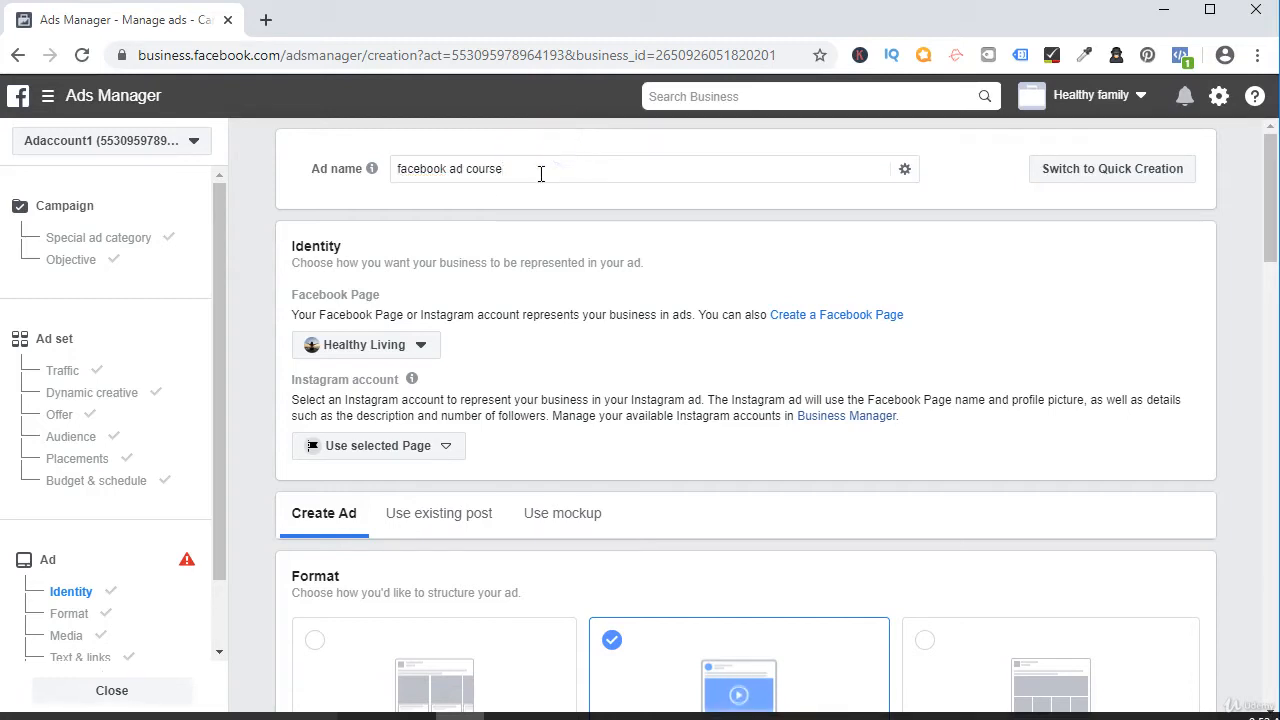
pyautogui.moveTo(540, 174); pyautogui.dragTo(303, 267)
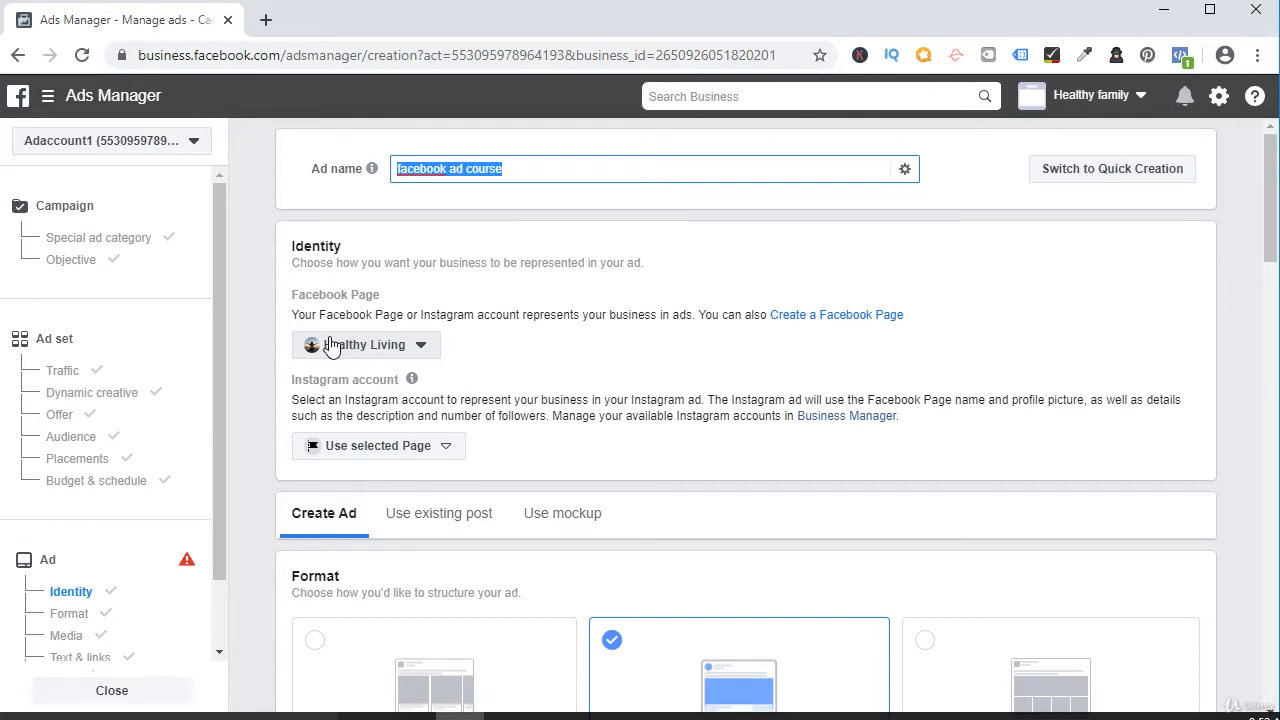
# Check the Facebook Page and Instagram account choices in the ad's identity settings.
pyautogui.moveTo(328, 380)
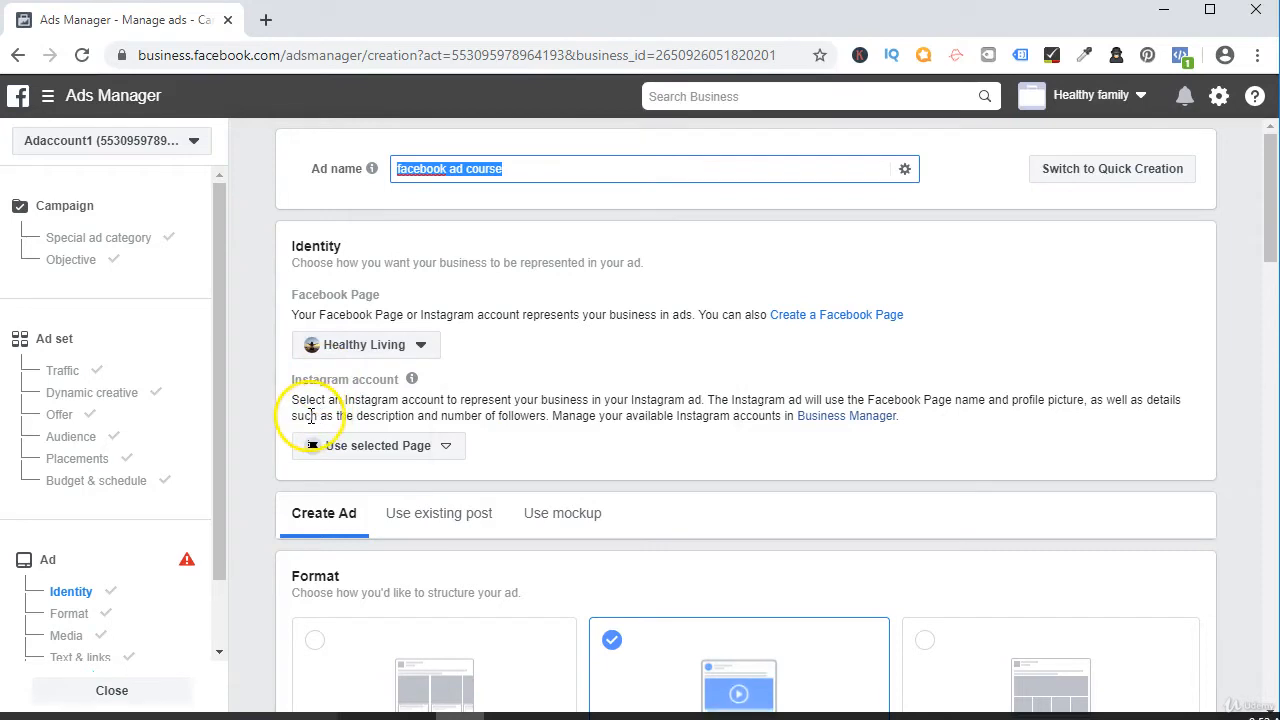
pyautogui.click(448, 449)
pyautogui.click(590, 412)
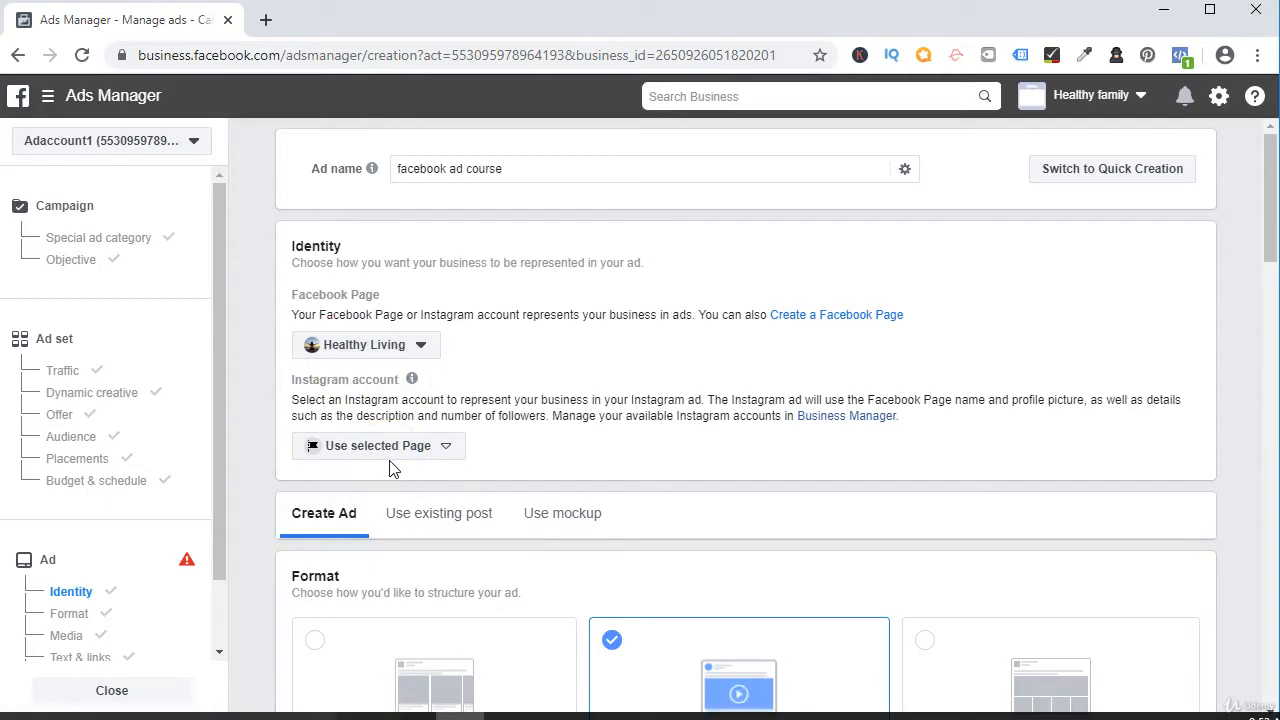
# Try the Collection, Single image or video, and Carousel formats for the ad.
pyautogui.scroll(-3, 390, 470)
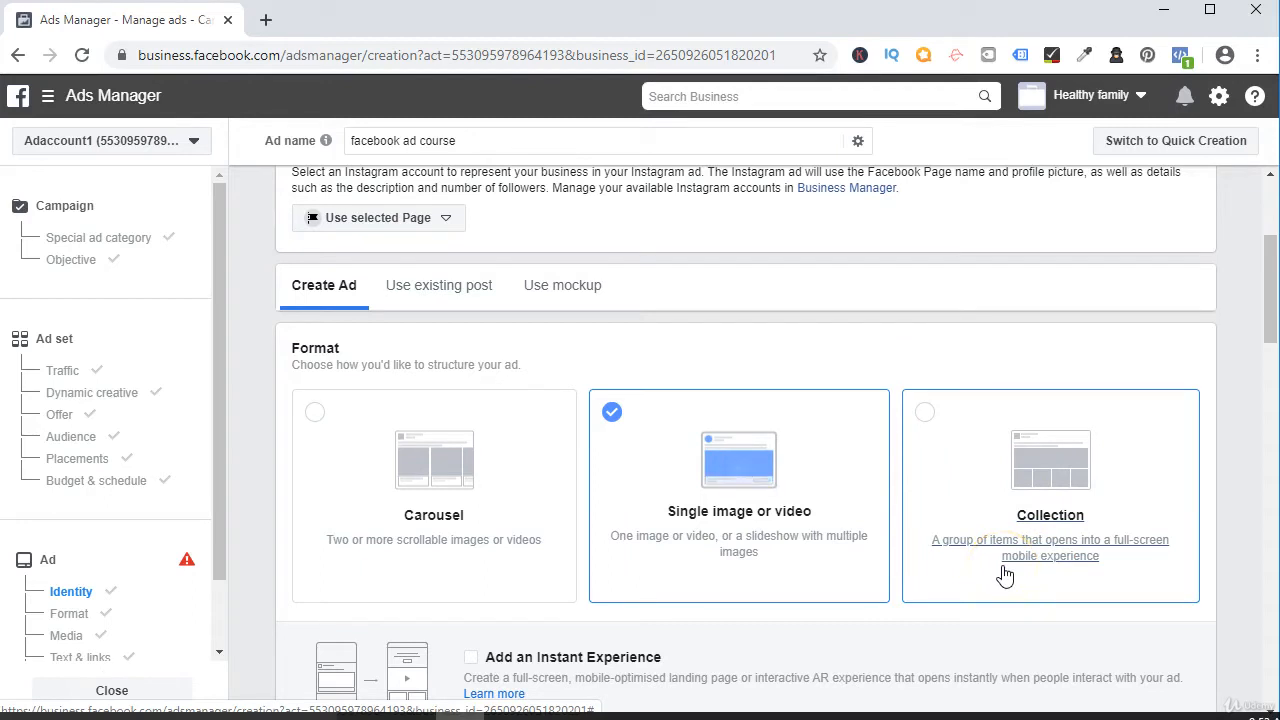
pyautogui.click(955, 562)
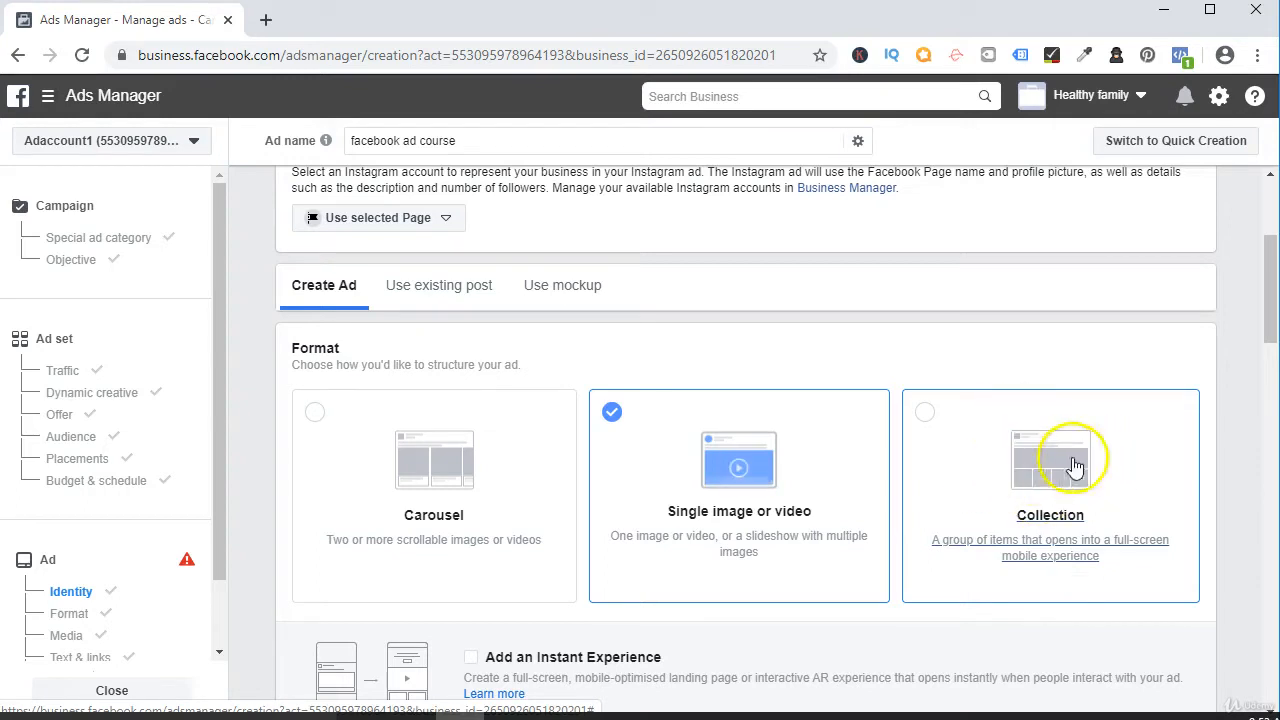
pyautogui.click(926, 416)
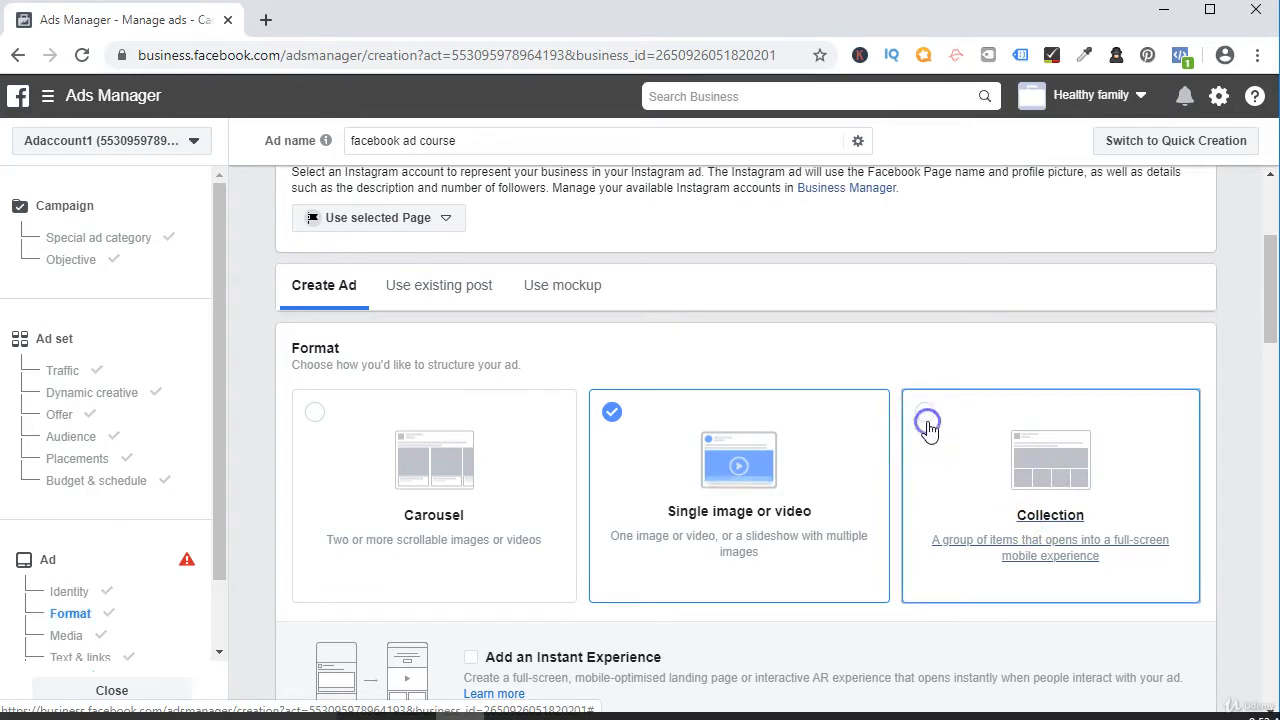
pyautogui.click(628, 445)
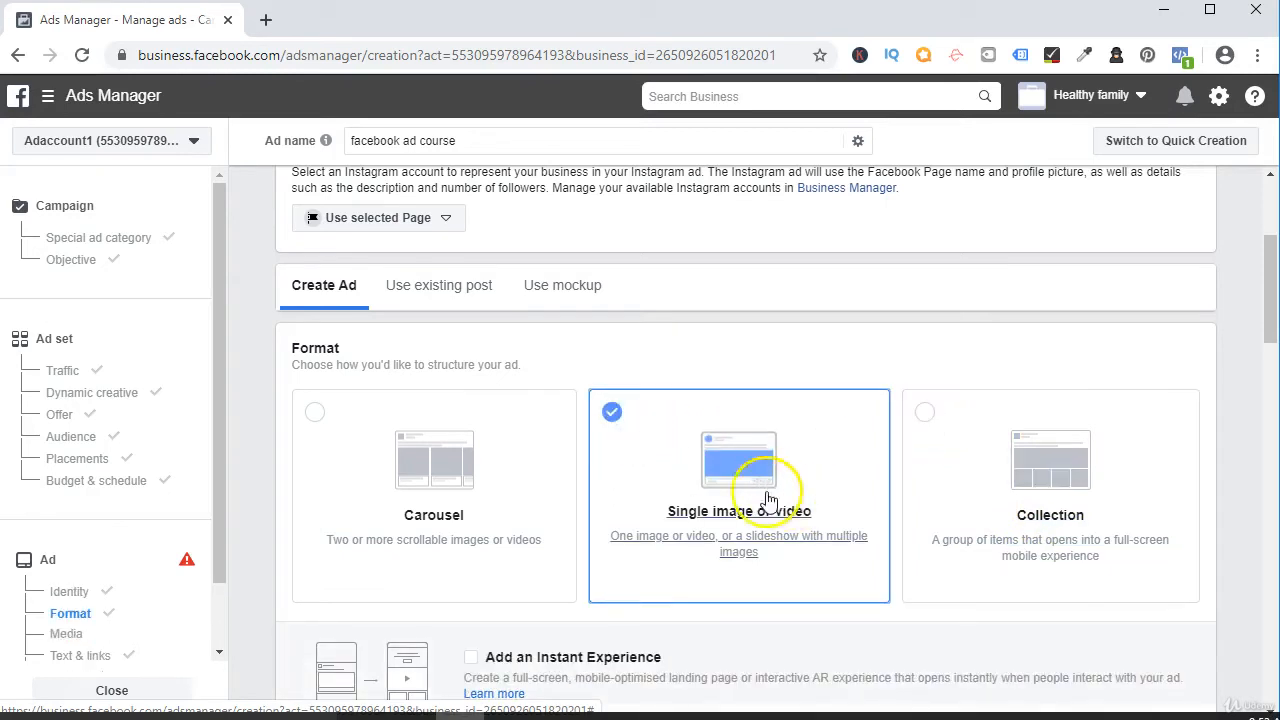
pyautogui.click(525, 492)
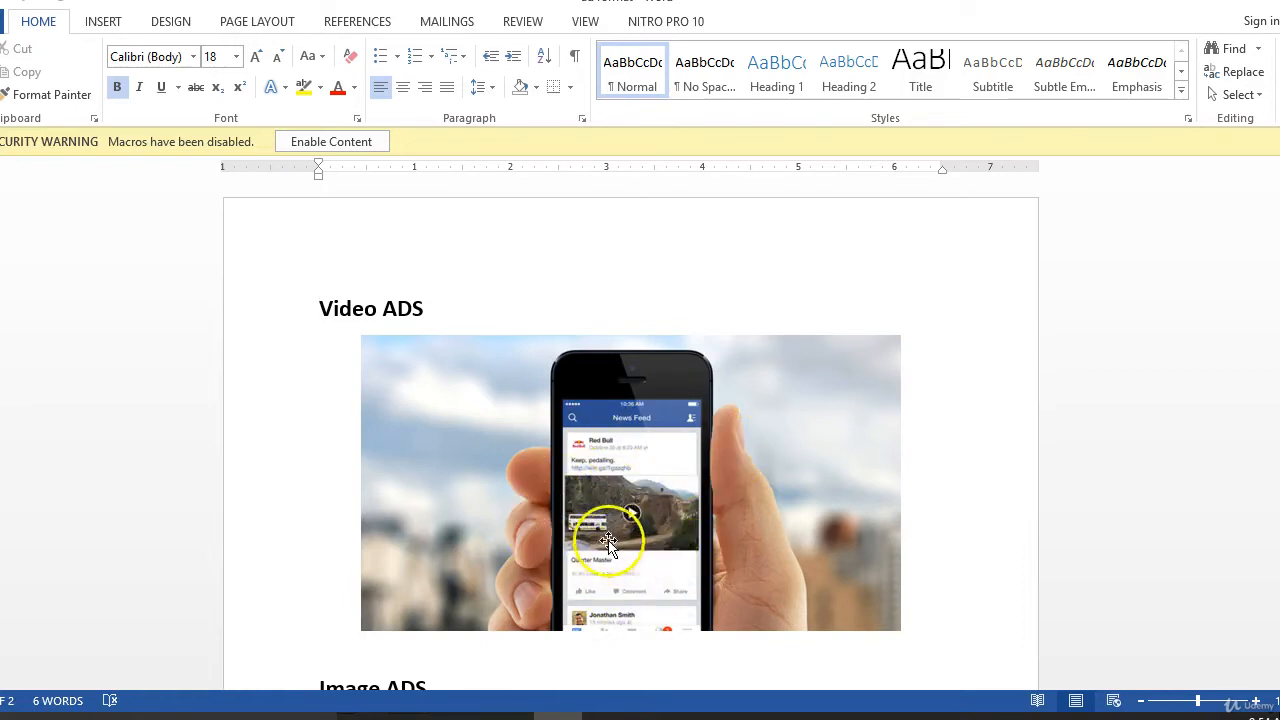
# Look through the video, image and carousel ad examples in the Word document.
pyautogui.scroll(-4, 609, 543)
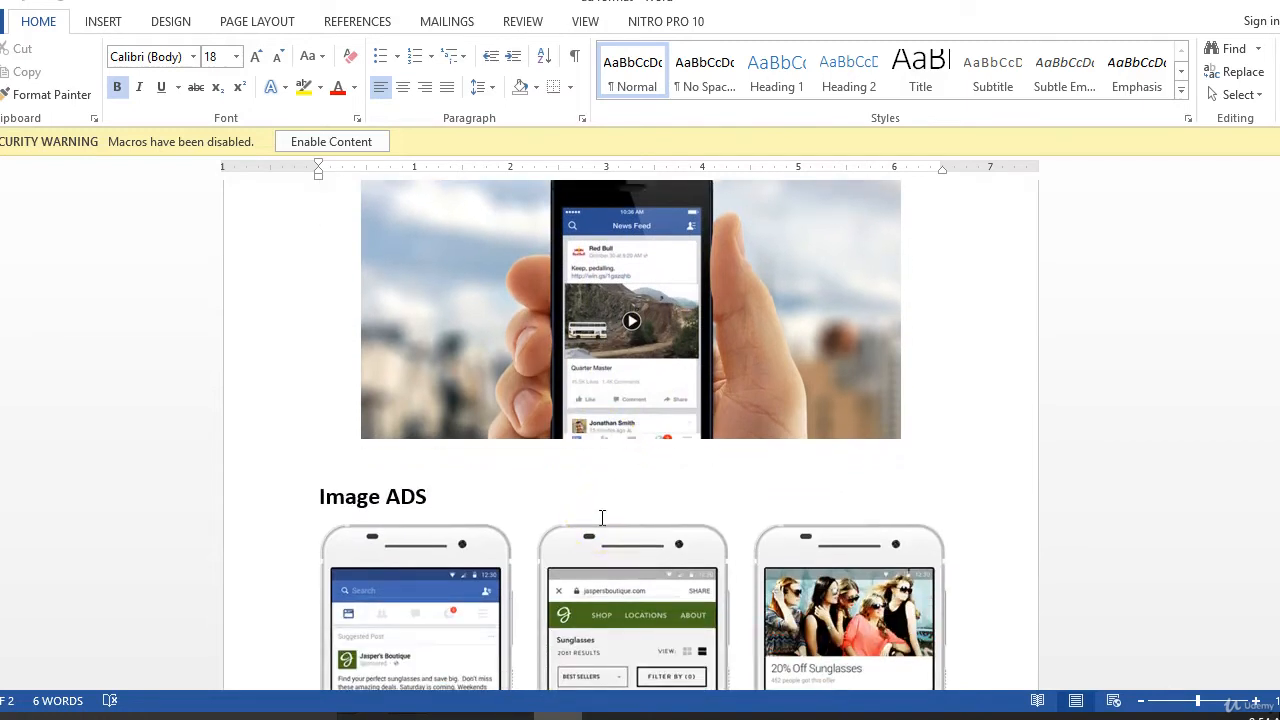
pyautogui.scroll(-5, 611, 460)
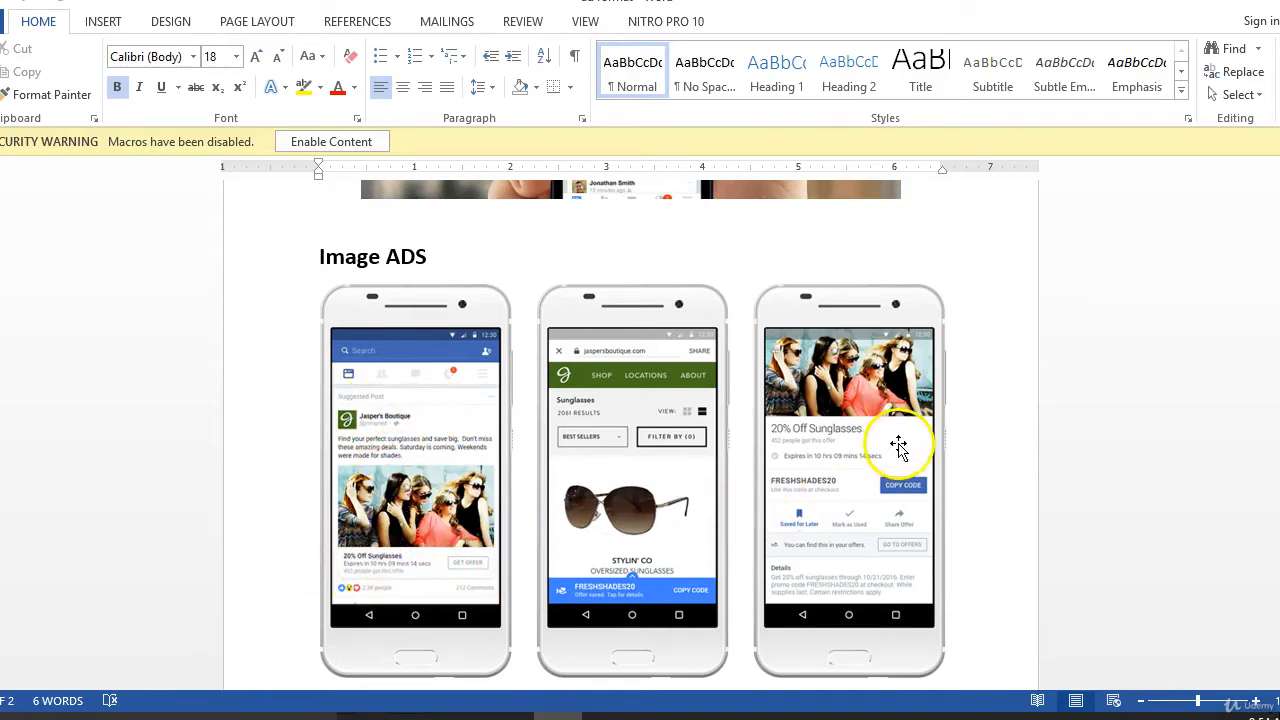
pyautogui.scroll(-2, 766, 488)
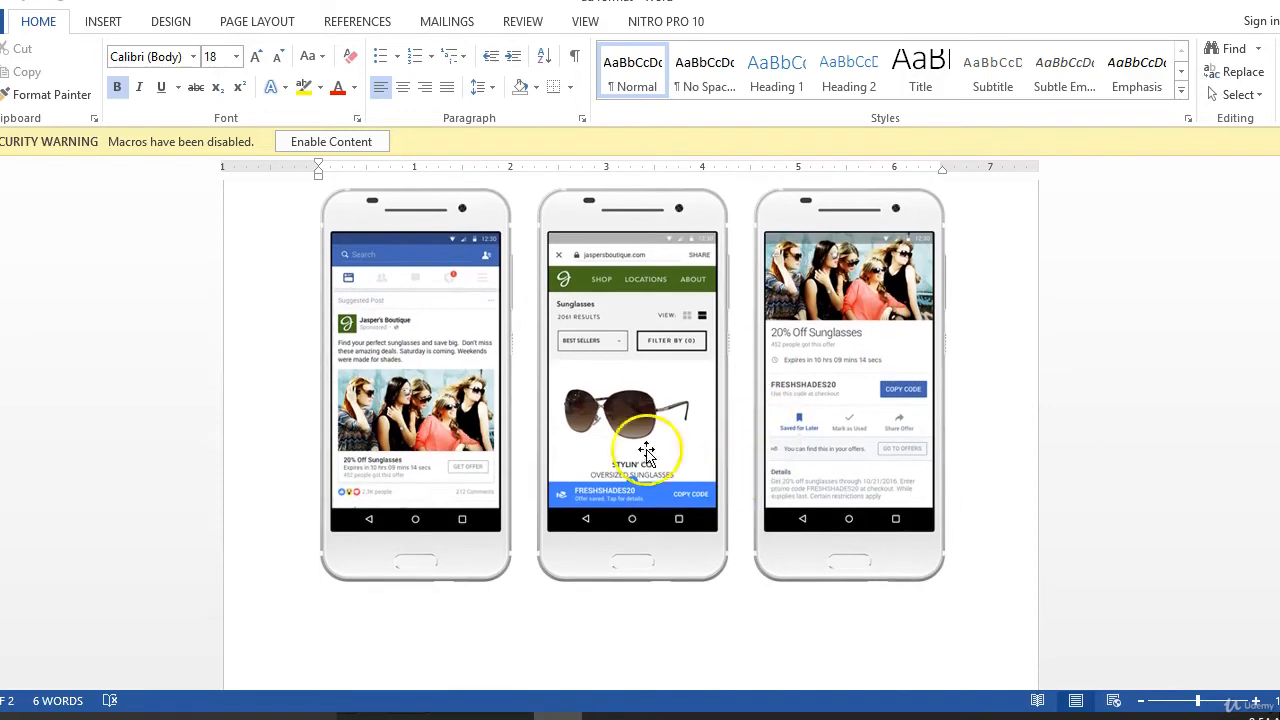
pyautogui.scroll(-15, 452, 460)
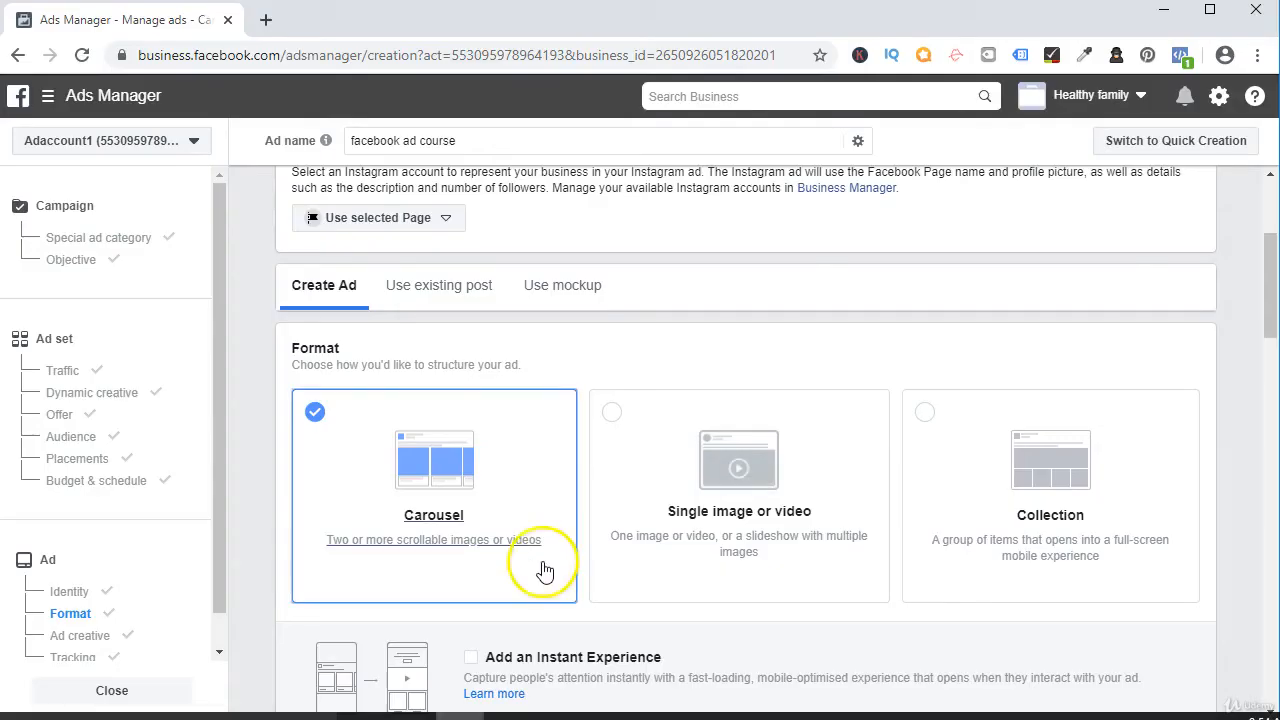
pyautogui.scroll(-2, 737, 483)
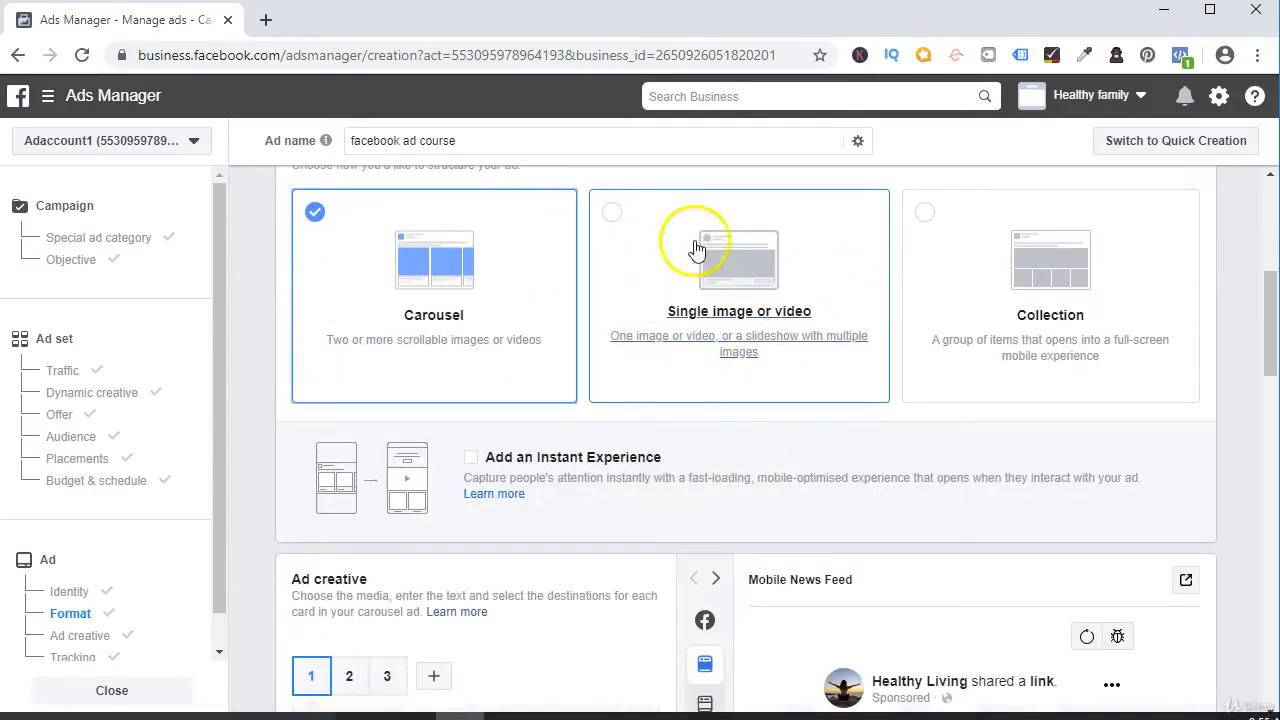
# Set the ad format to Single image or video and review the options for adding media.
pyautogui.click(645, 244)
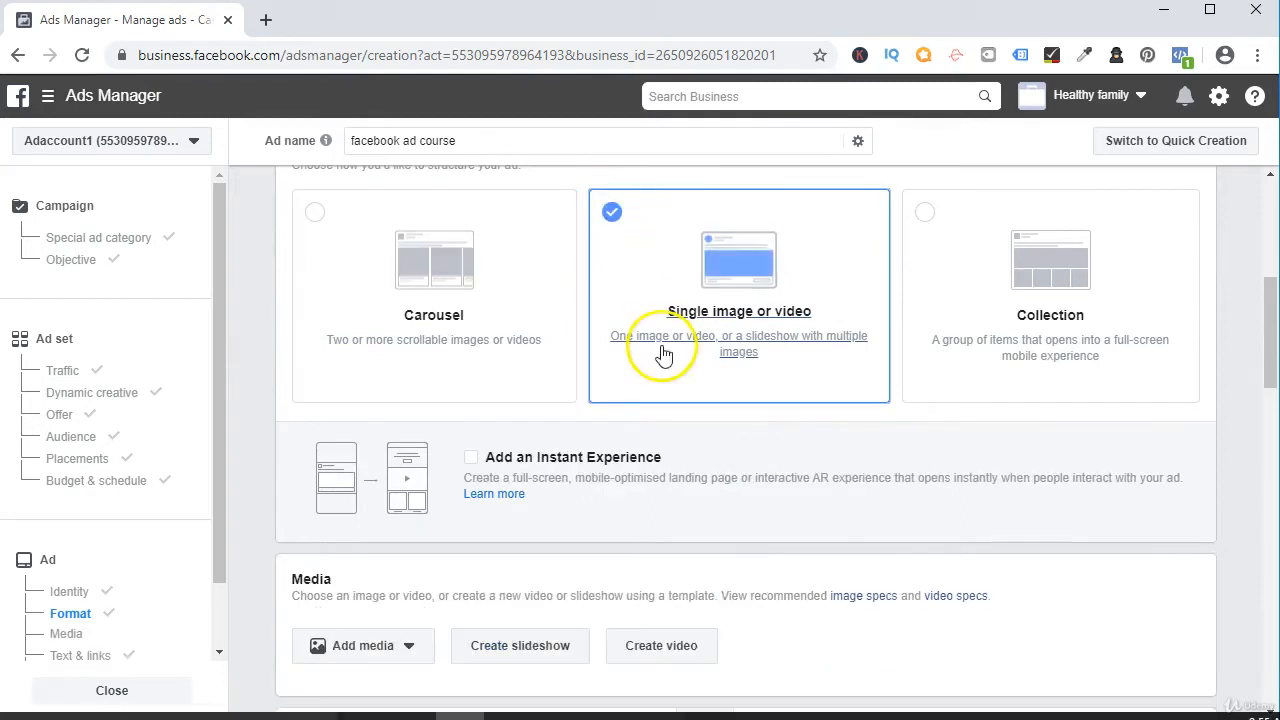
pyautogui.scroll(-2, 650, 350)
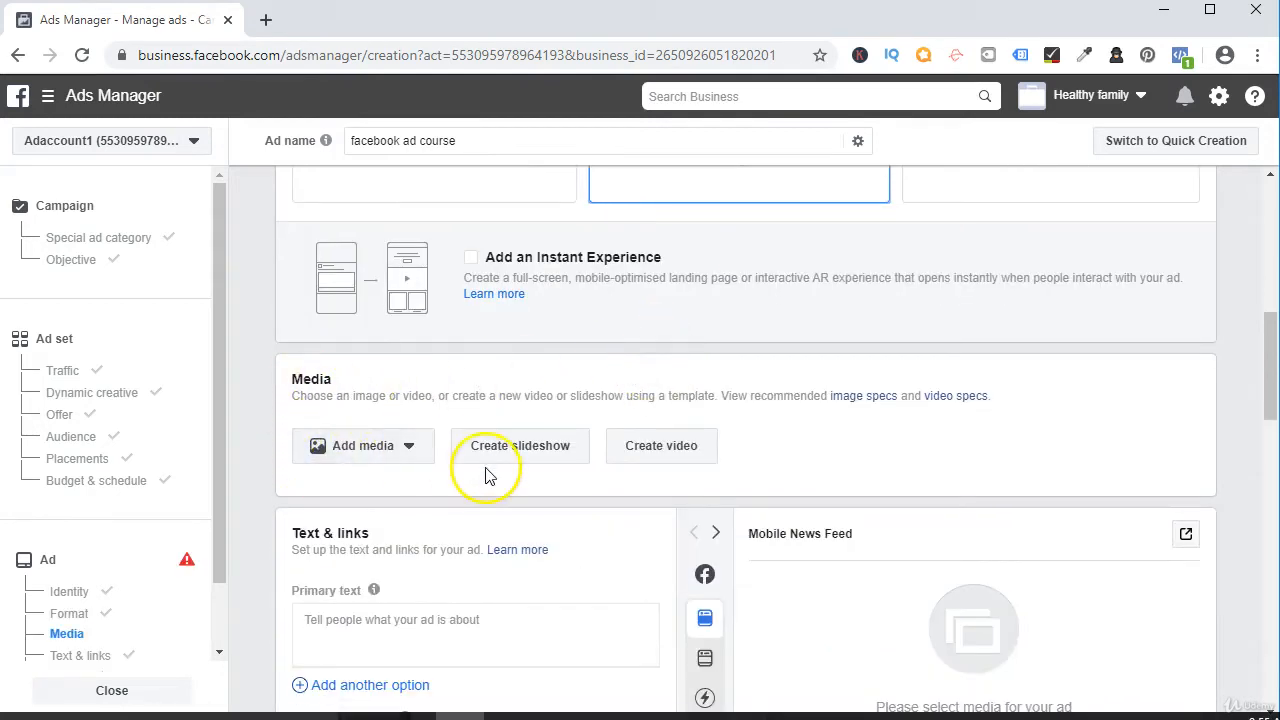
pyautogui.click(345, 447)
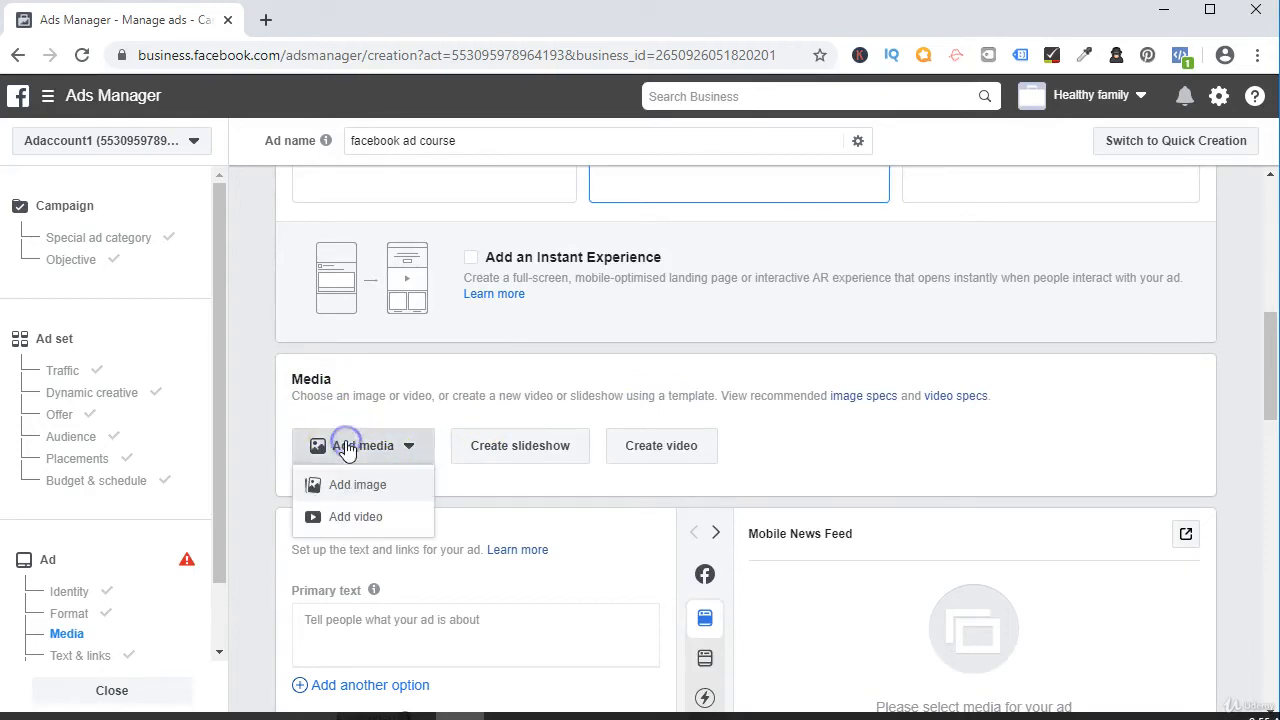
pyautogui.click(490, 508)
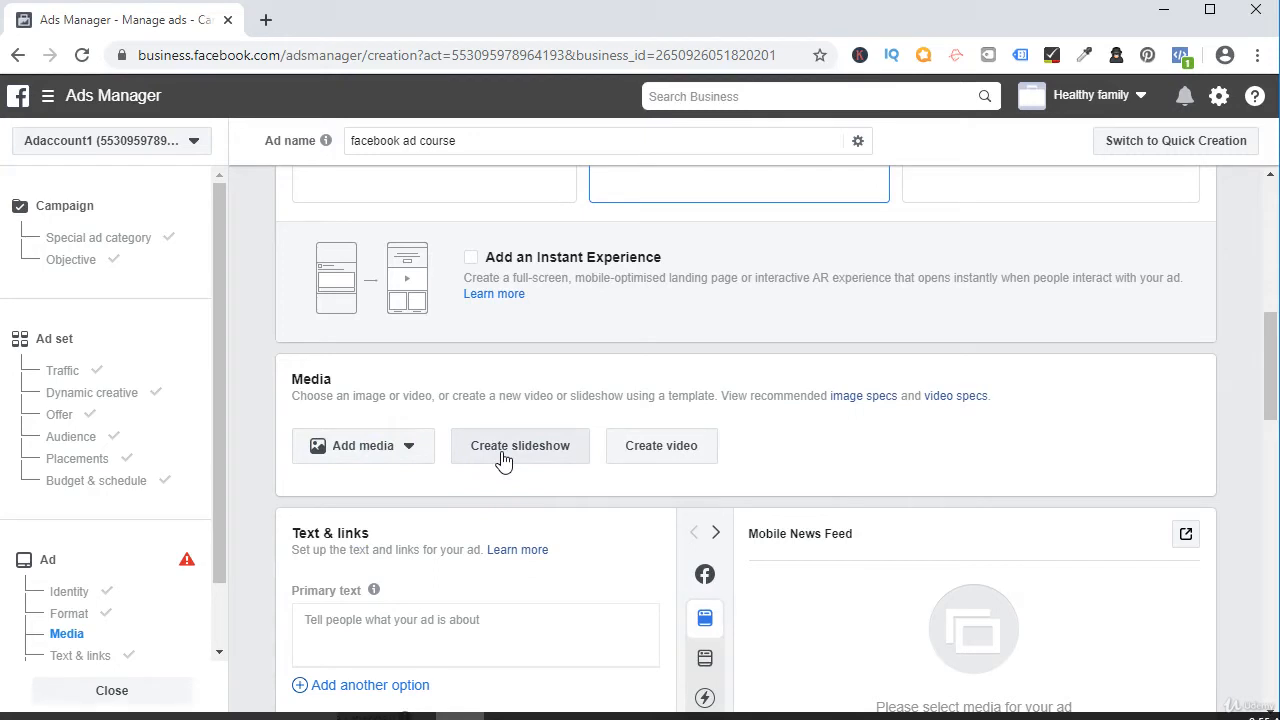
pyautogui.click(680, 457)
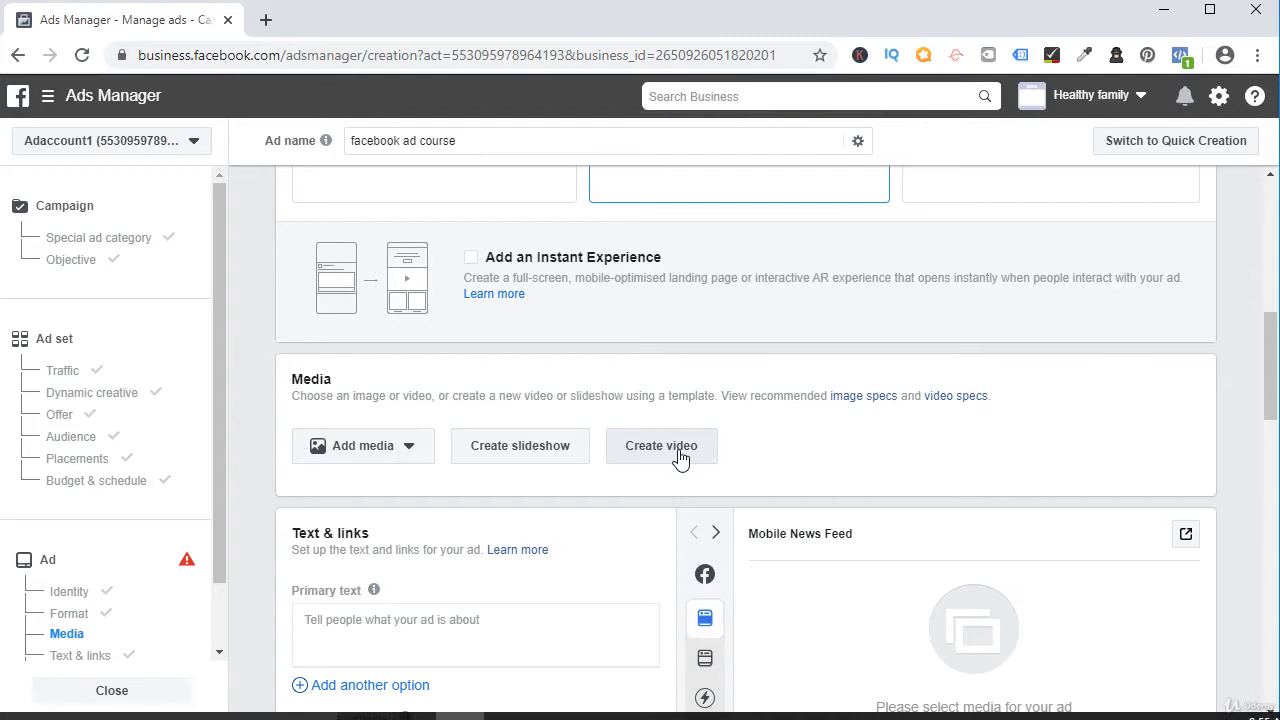
# Start adding an image to the ad and search the free stock photos for "business".
pyautogui.click(348, 447)
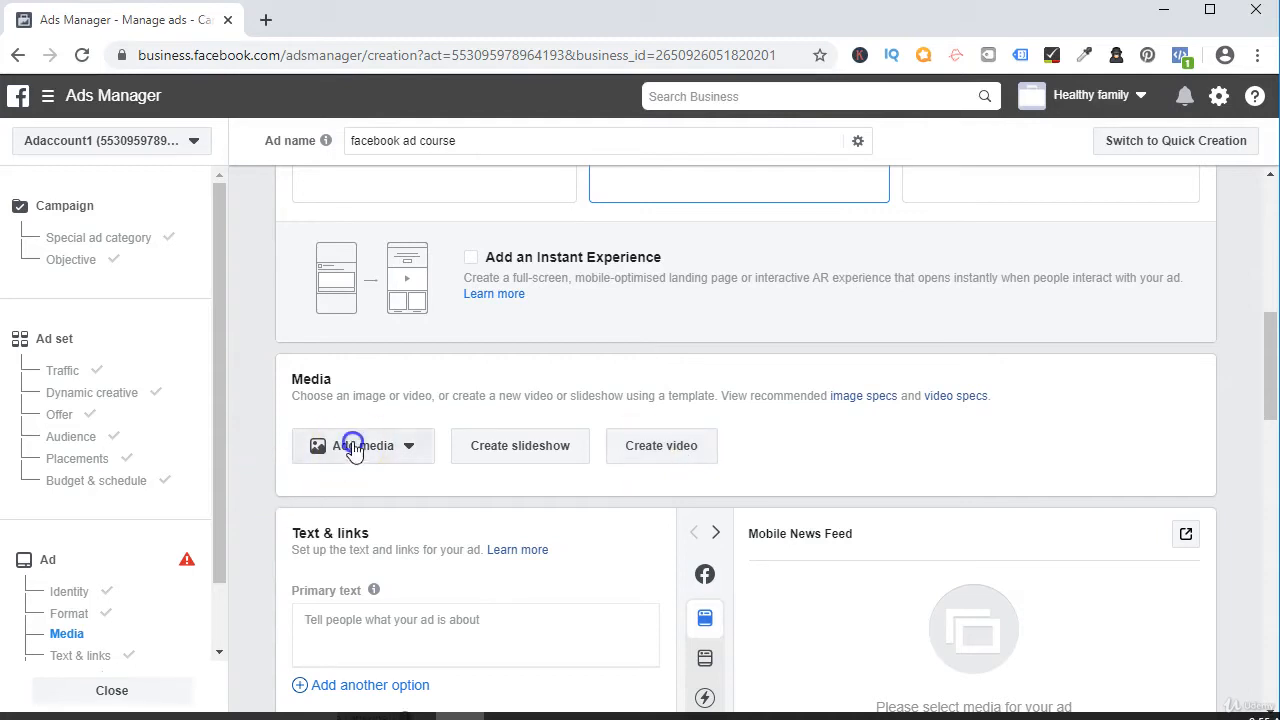
pyautogui.click(363, 490)
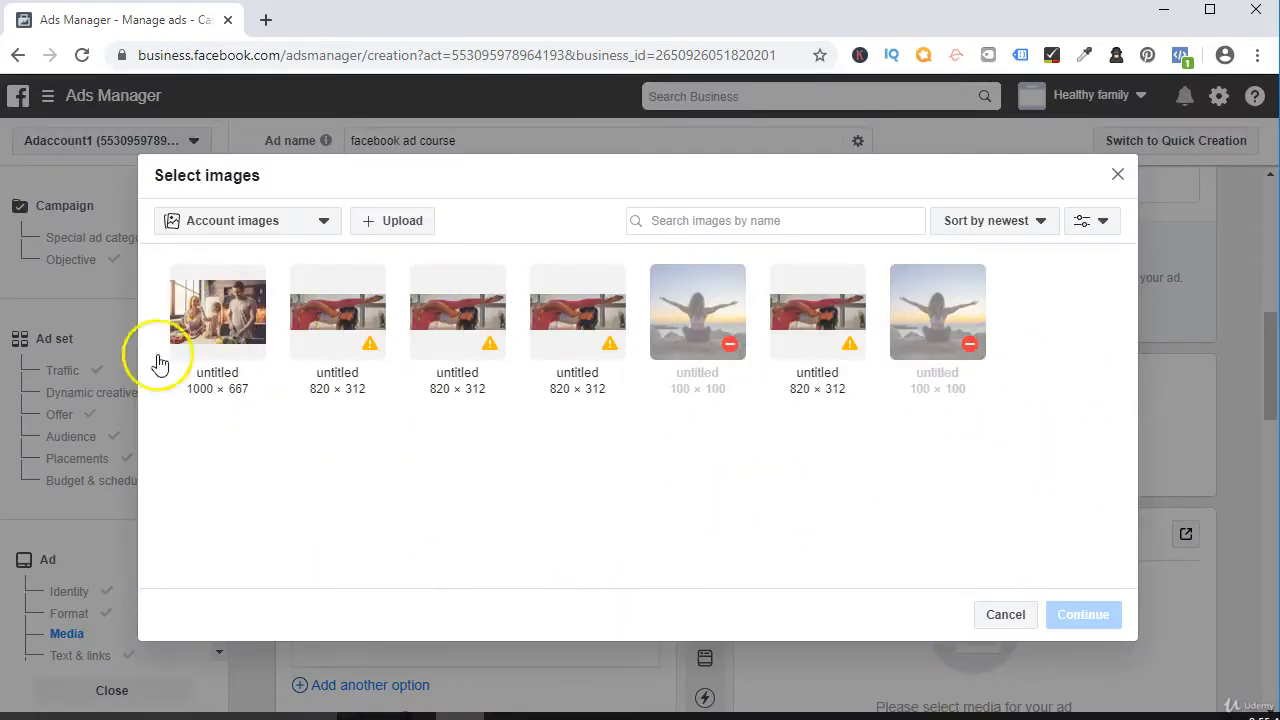
pyautogui.click(230, 220)
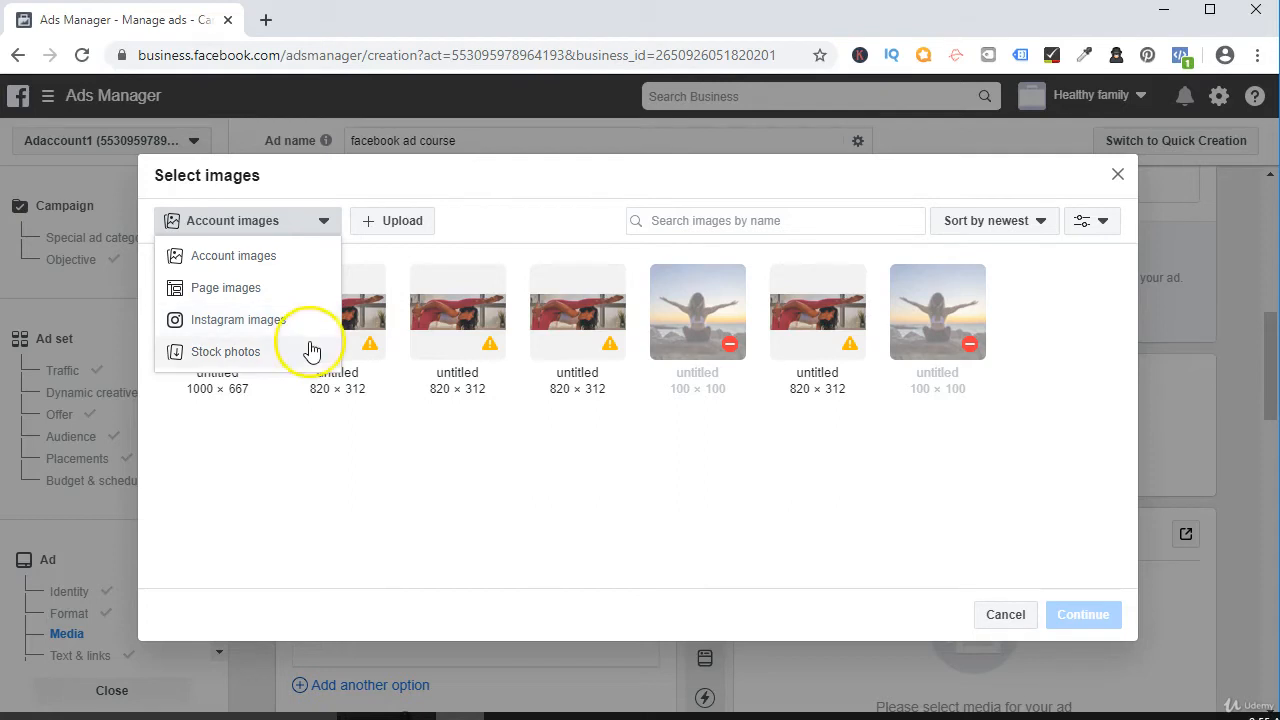
pyautogui.click(224, 356)
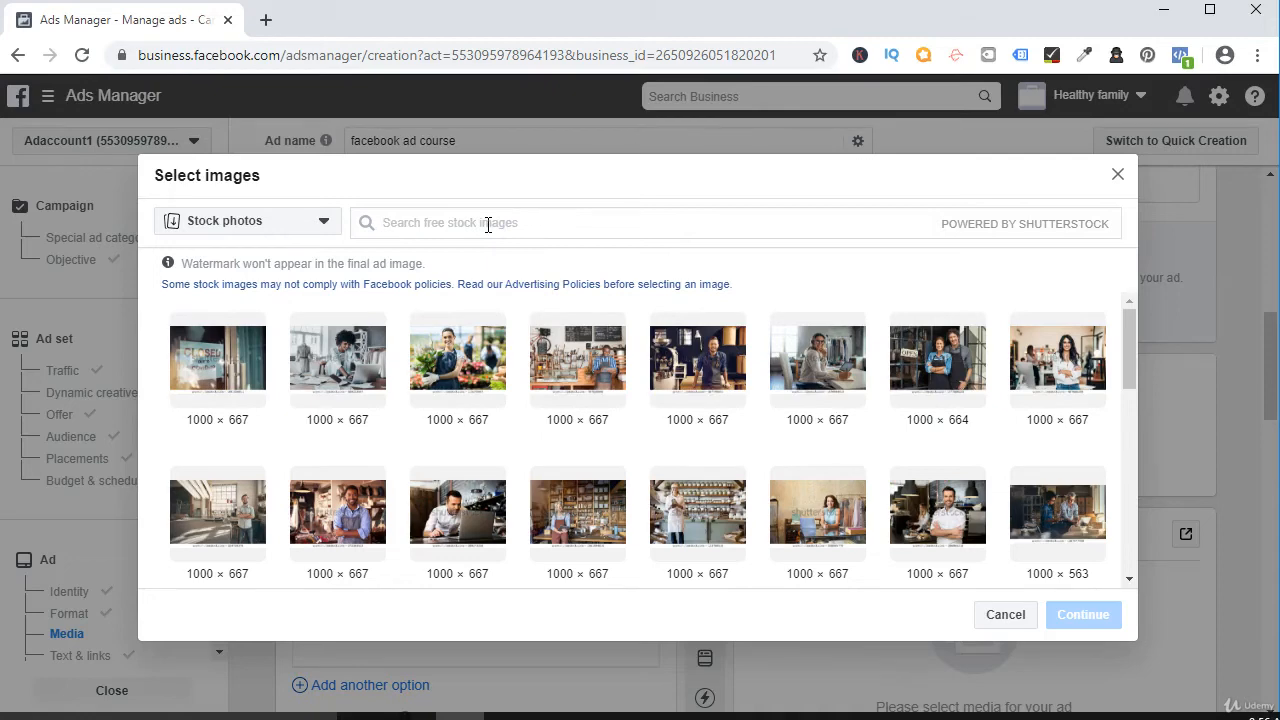
pyautogui.write('business')
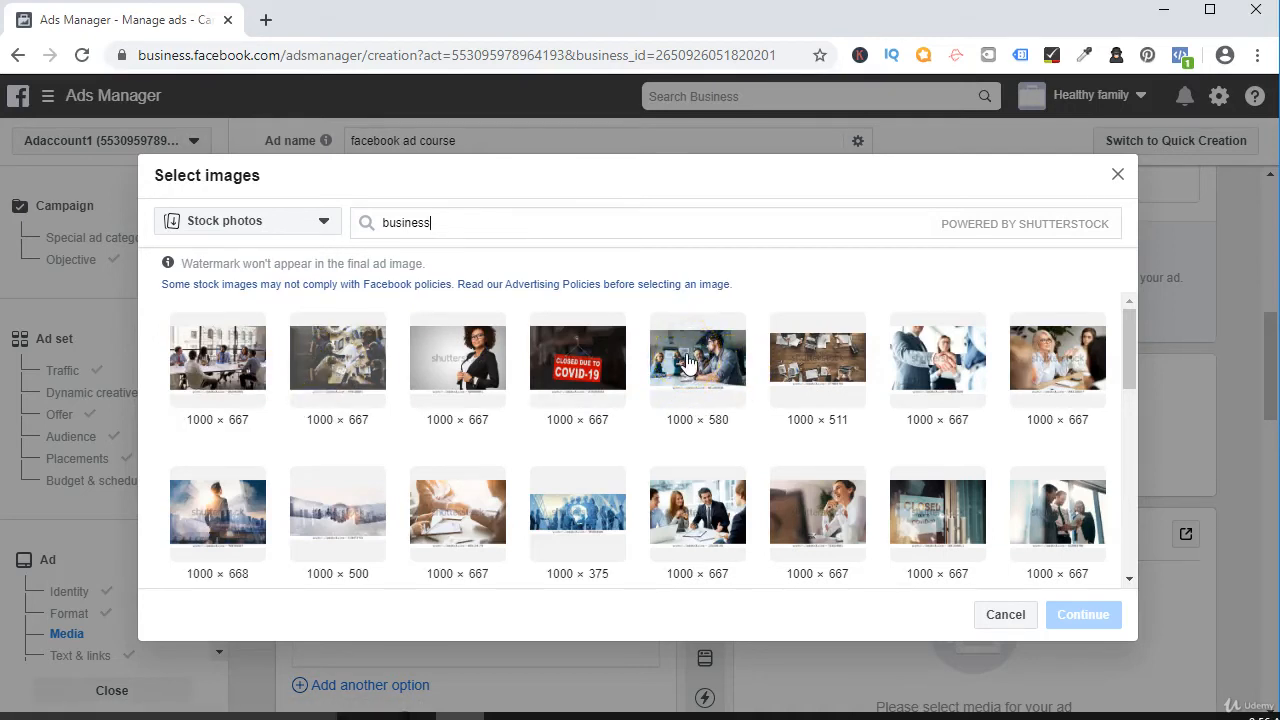
# Select six stock photos, the fifth to seventh in each of the first two rows, and add them as the ad's media.
pyautogui.click(686, 362)
pyautogui.click(836, 350)
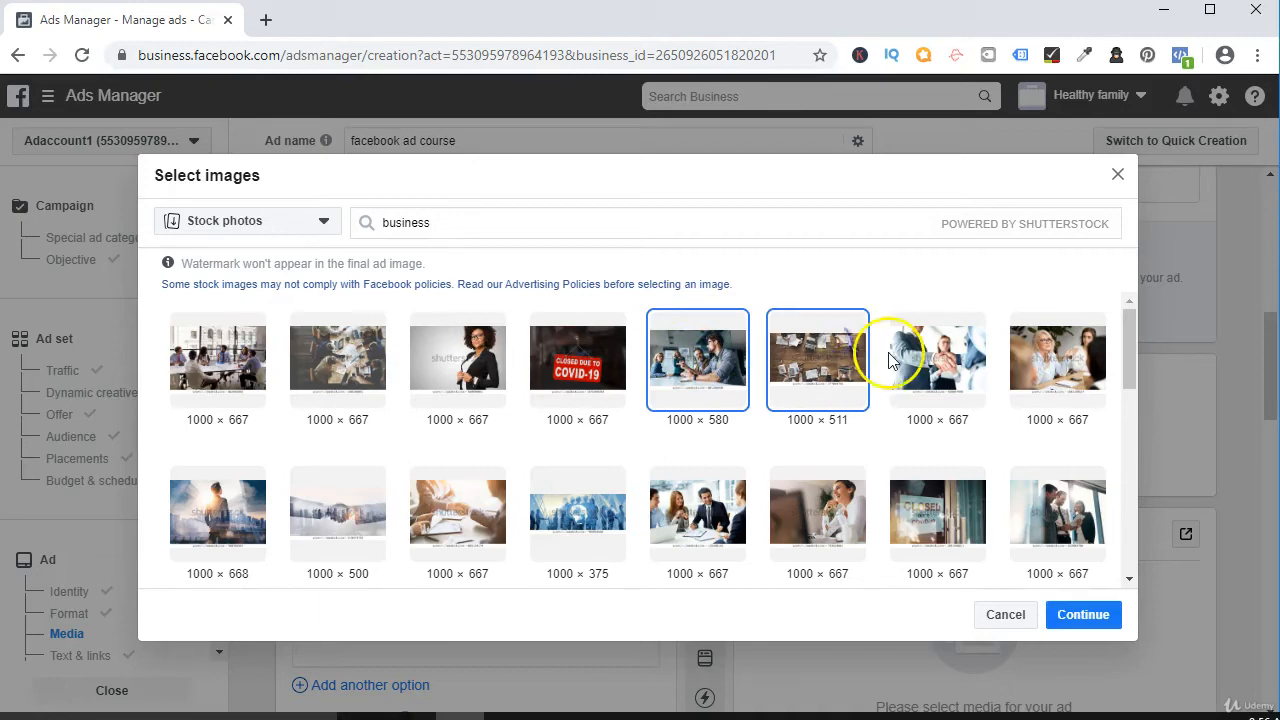
pyautogui.click(932, 358)
pyautogui.click(697, 508)
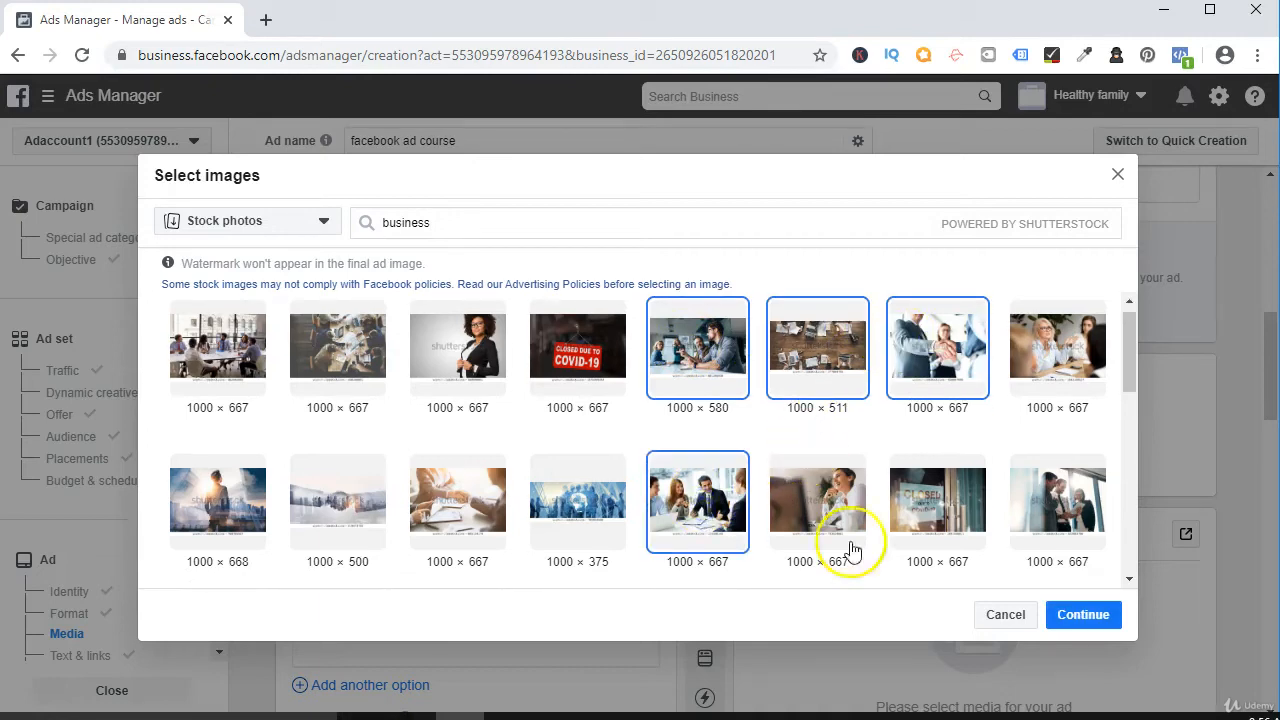
pyautogui.click(860, 543)
pyautogui.click(945, 509)
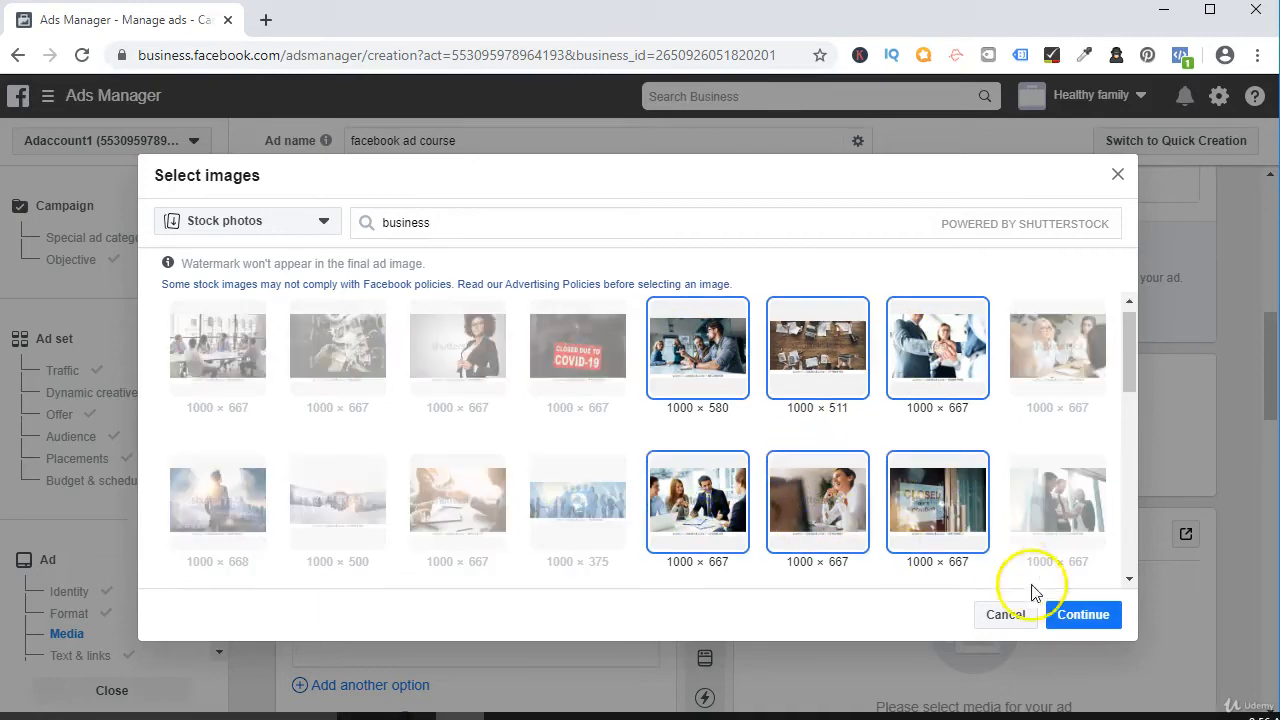
pyautogui.click(1080, 620)
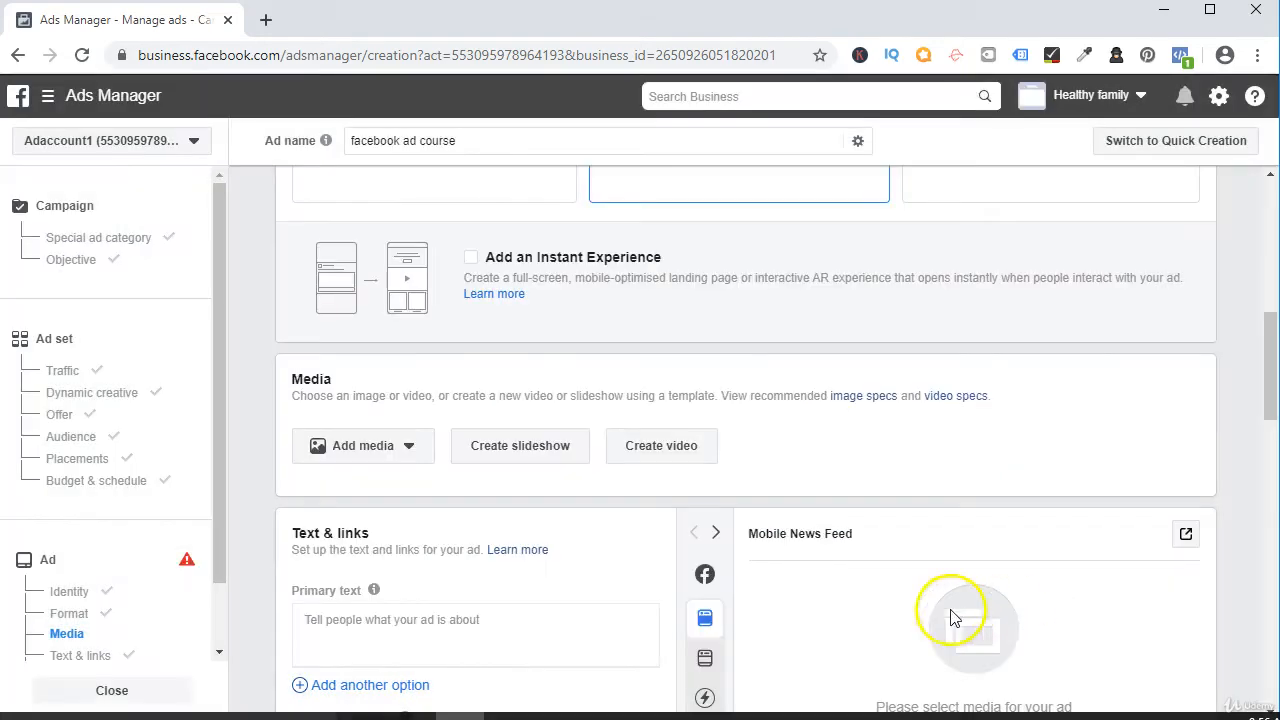
# Preview the second of the six ads in the Mobile News Feed.
pyautogui.scroll(-1, 819, 603)
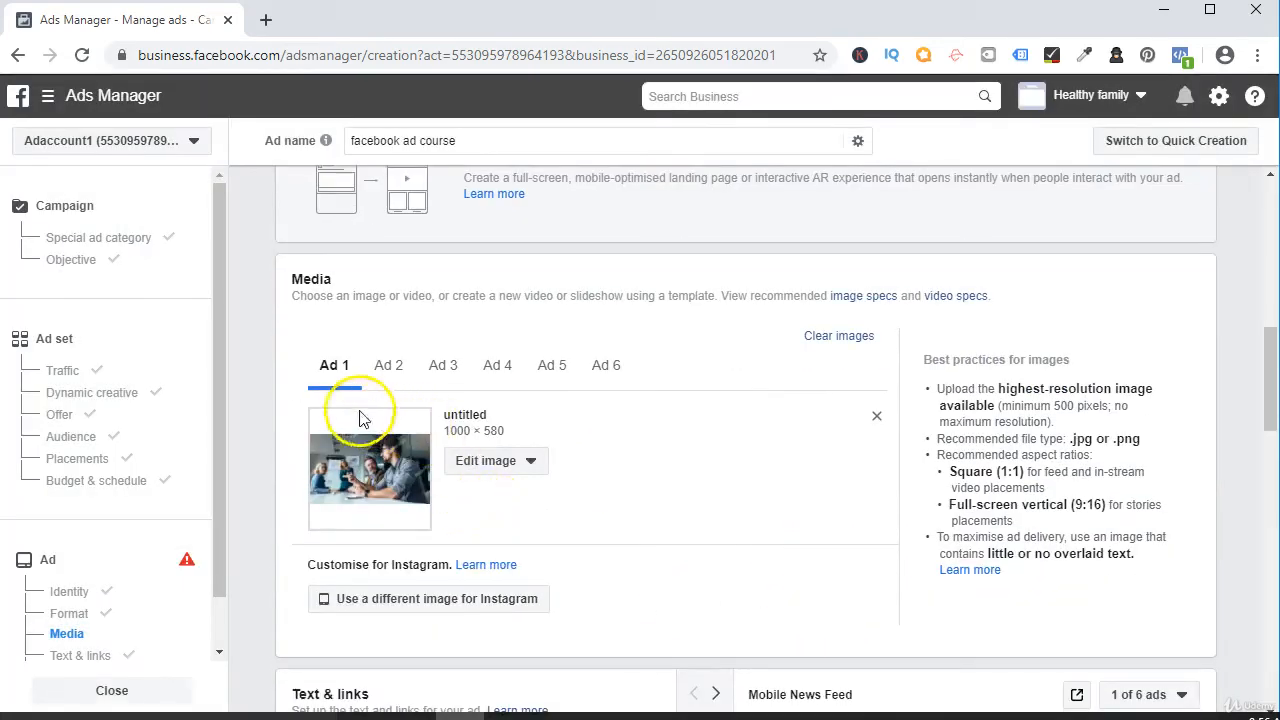
pyautogui.scroll(-4, 680, 534)
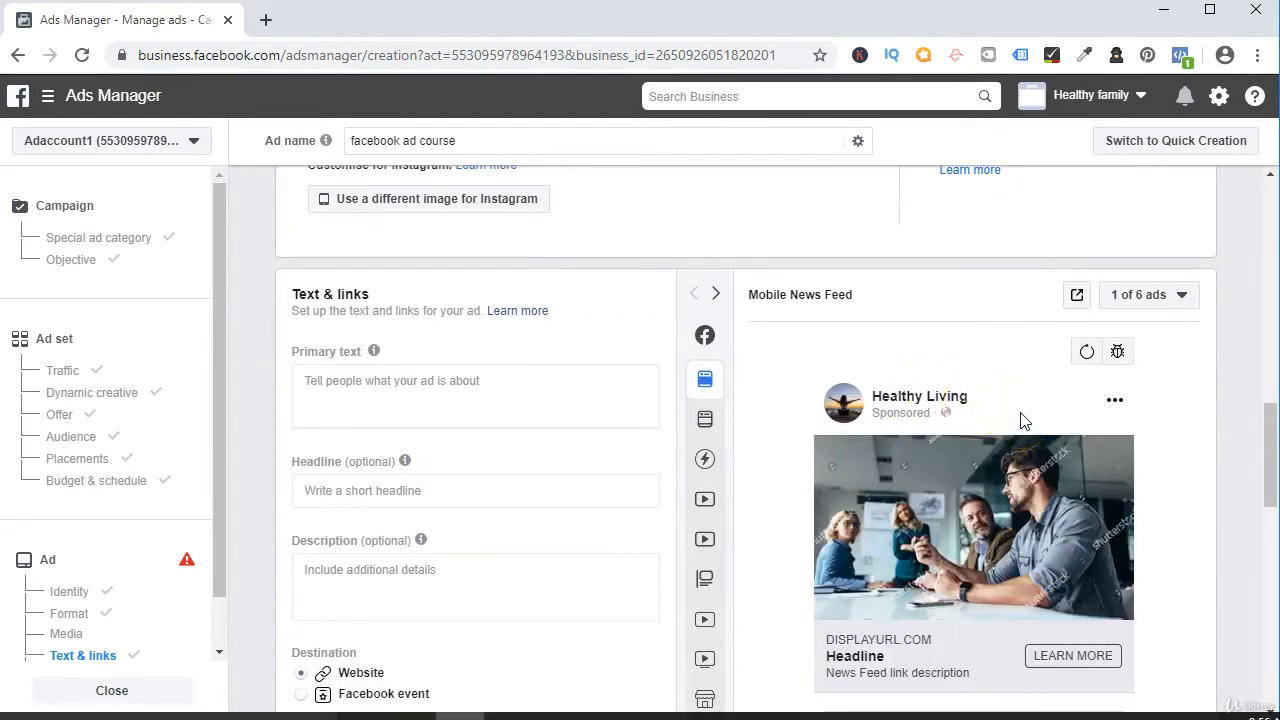
pyautogui.click(1148, 298)
pyautogui.click(1131, 366)
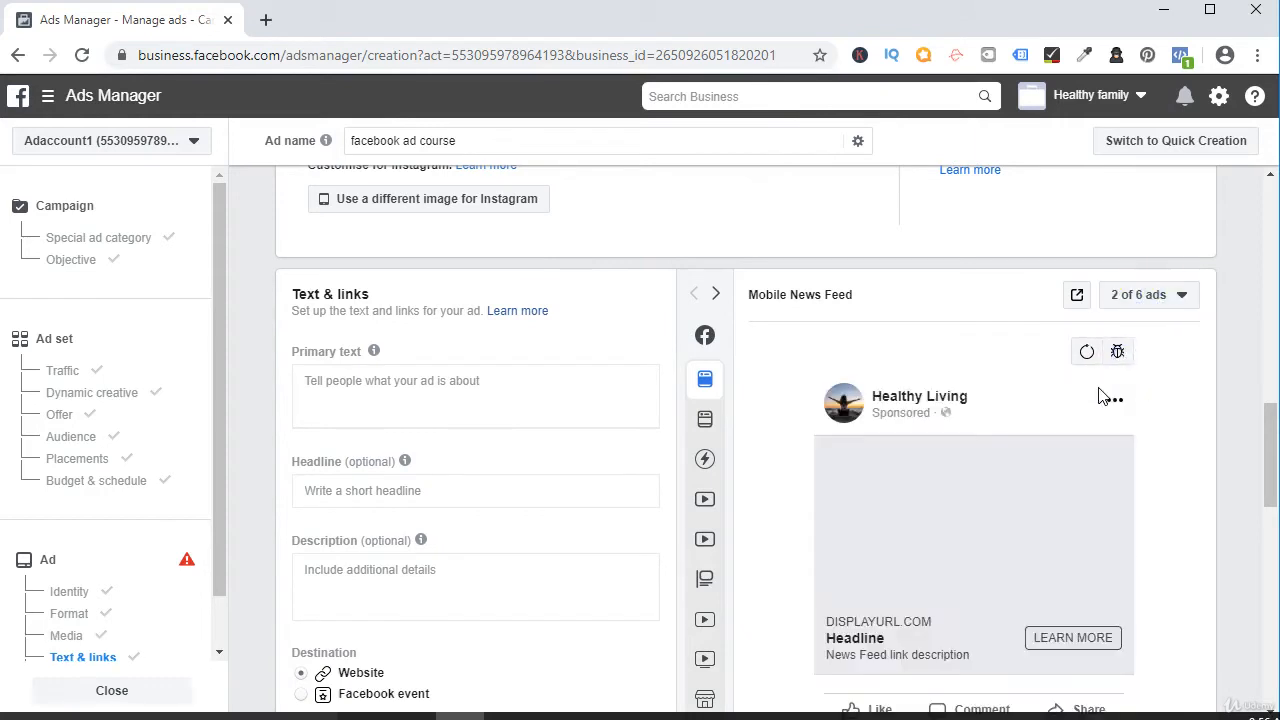
# Preview the third of the six ads in the Mobile News Feed.
pyautogui.click(1143, 292)
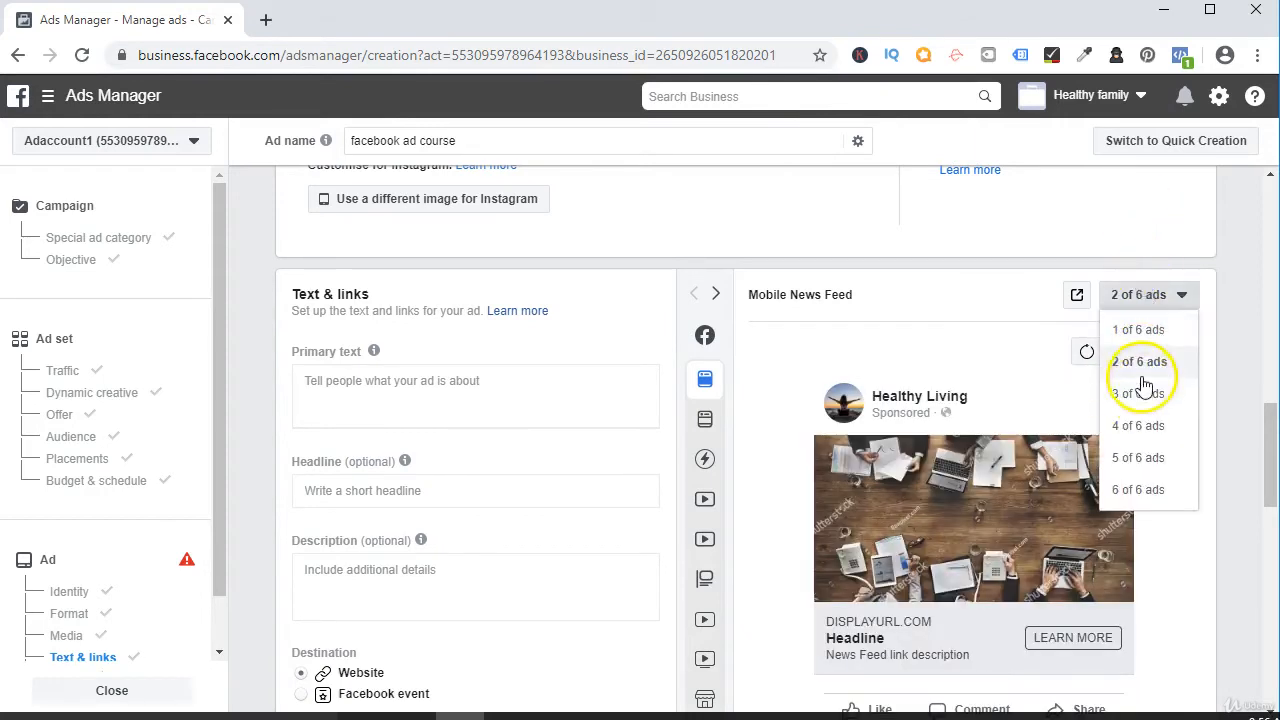
pyautogui.click(1141, 362)
pyautogui.click(1150, 288)
pyautogui.click(1145, 394)
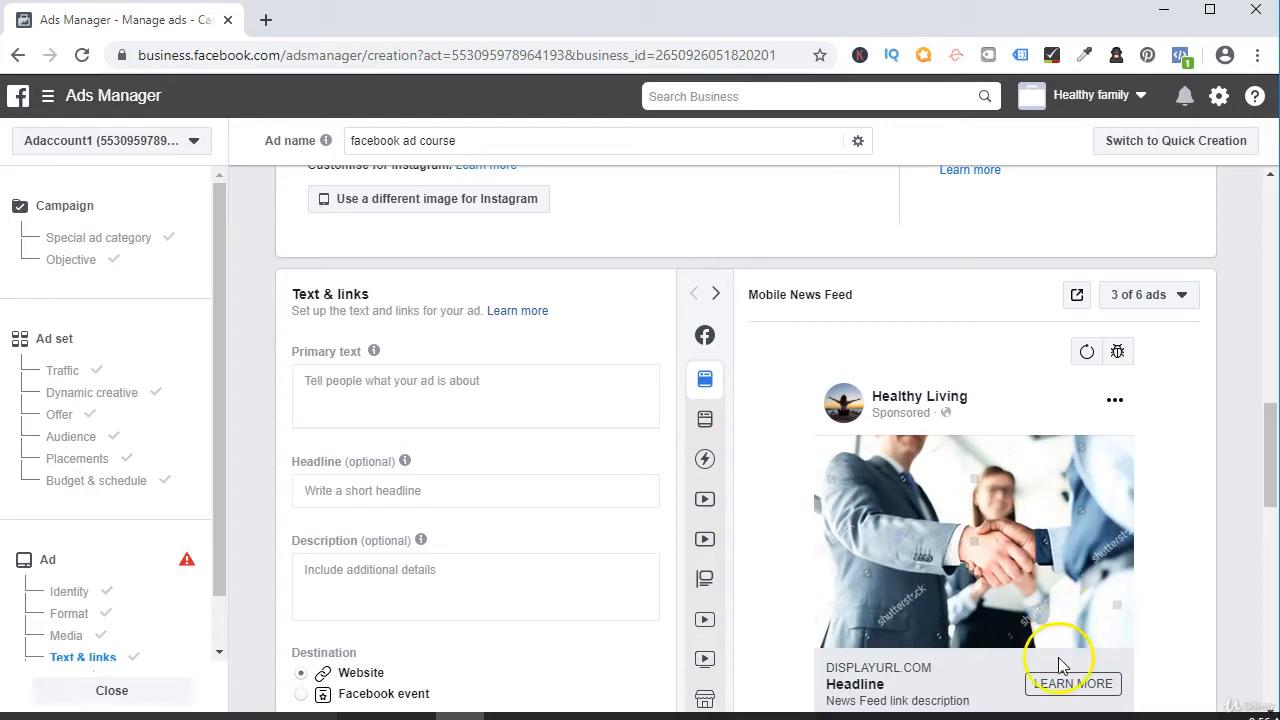
# Enter "Facebook Ad Course @ 499 Rs. Only" as the ad's headline and check it in the preview.
pyautogui.click(330, 392)
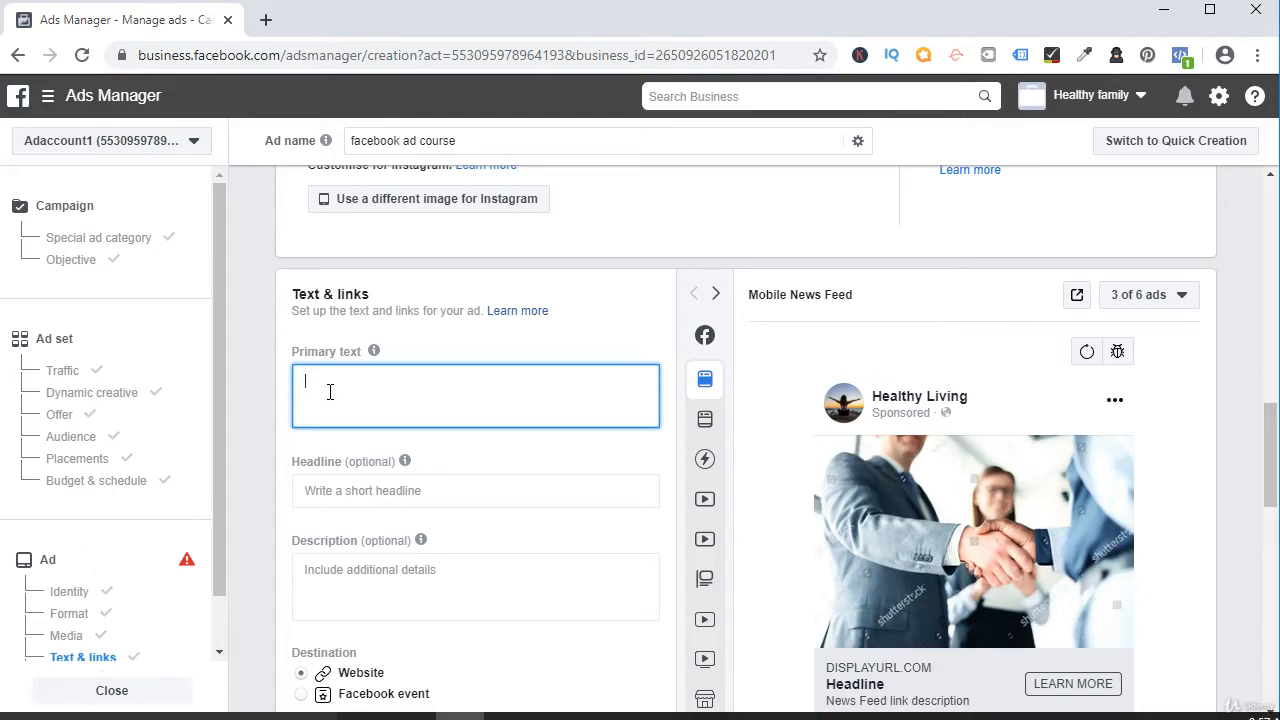
pyautogui.click(350, 493)
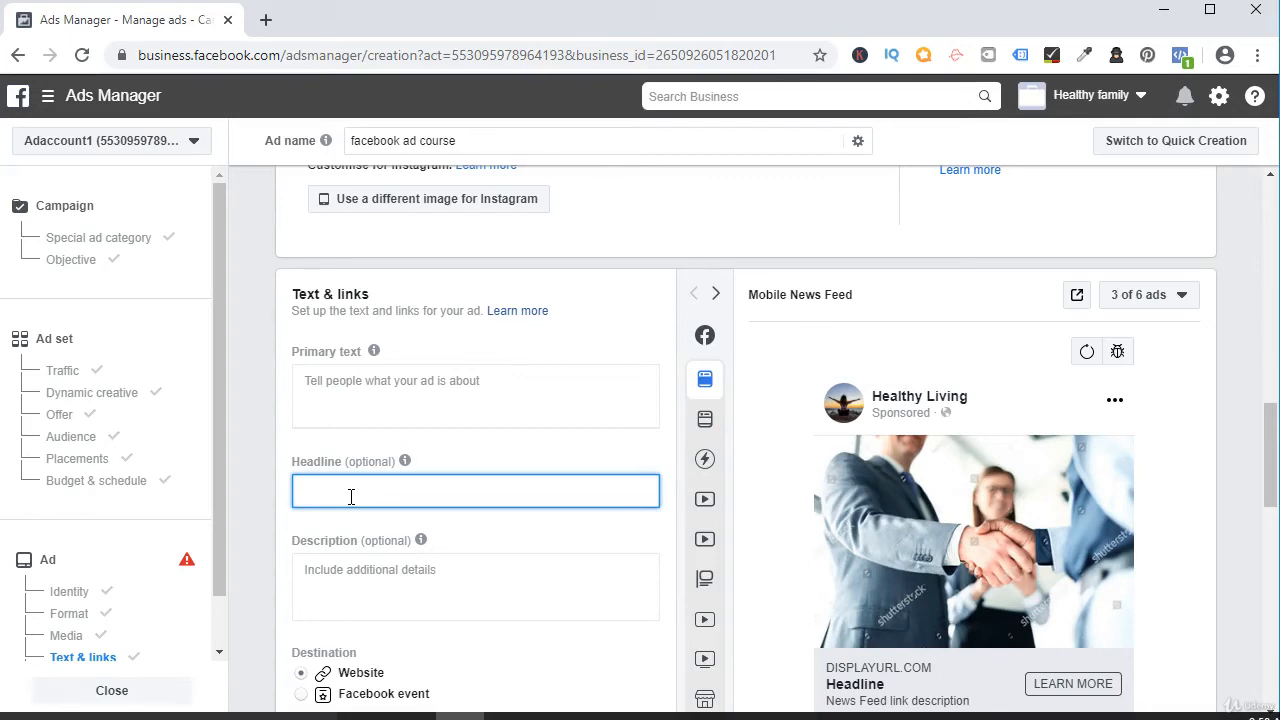
pyautogui.write('Facebook Ad Course')
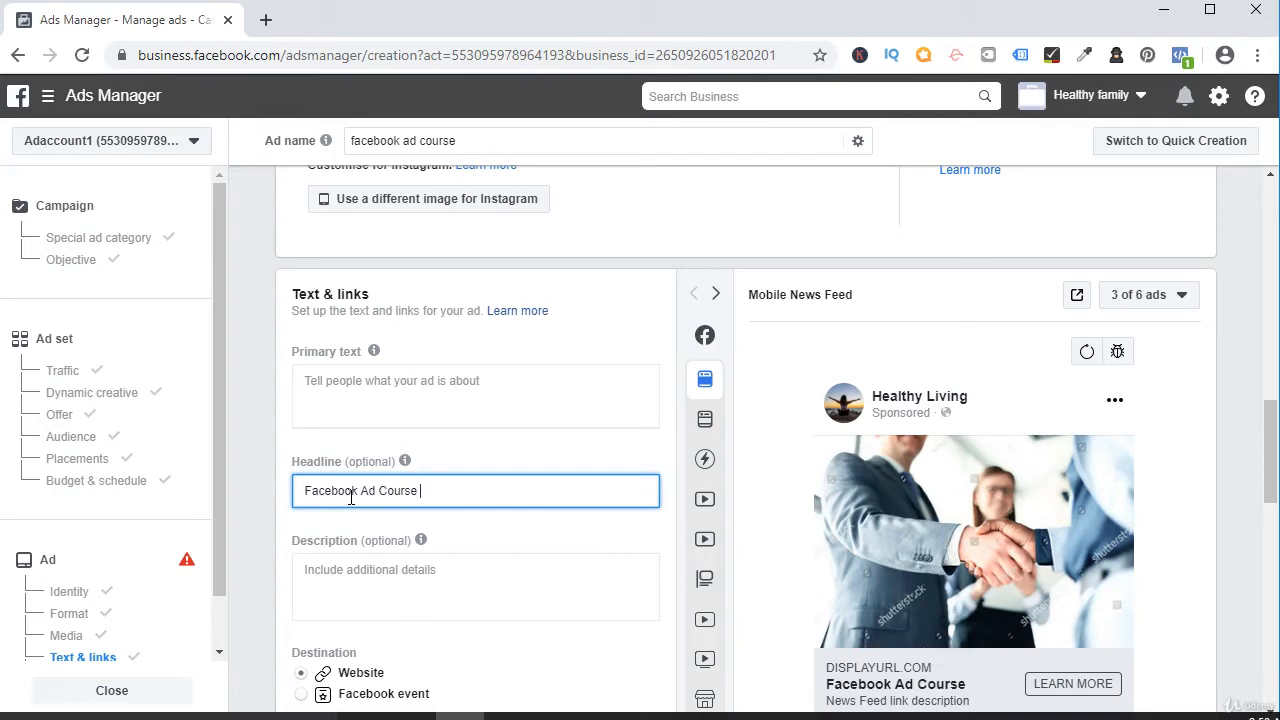
pyautogui.write(' @ 499 Rs.')
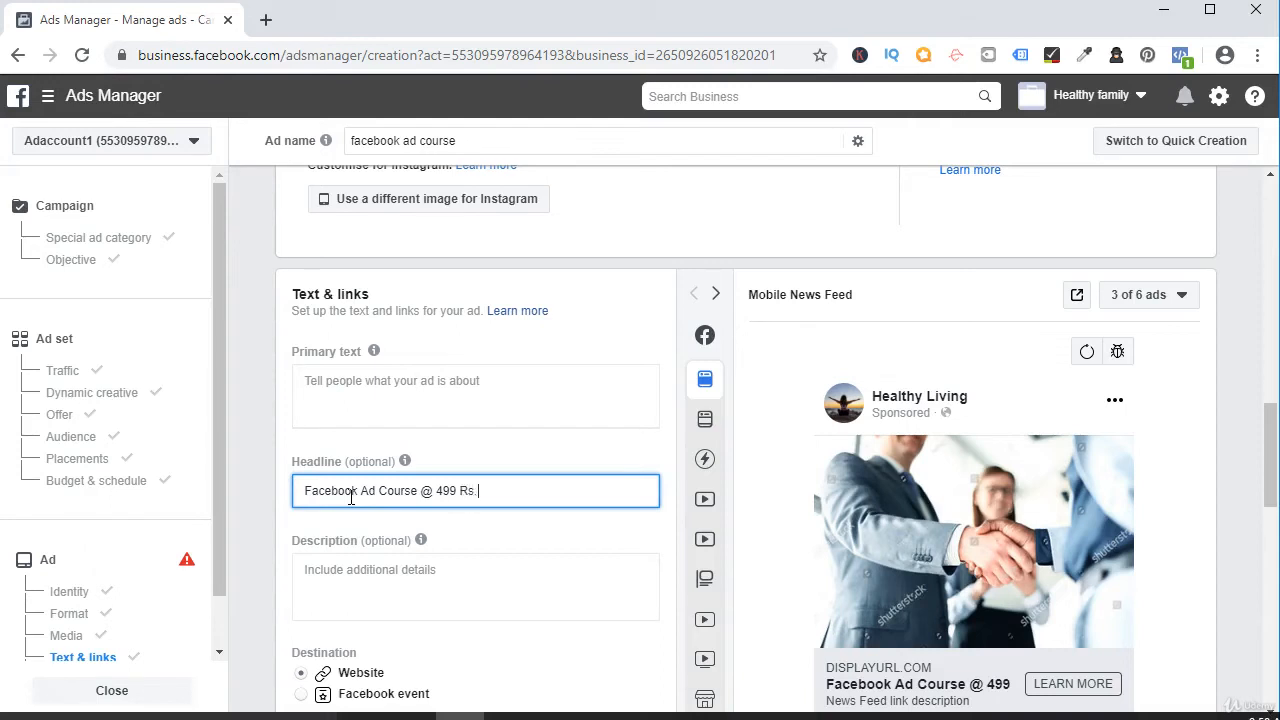
pyautogui.write(' Only')
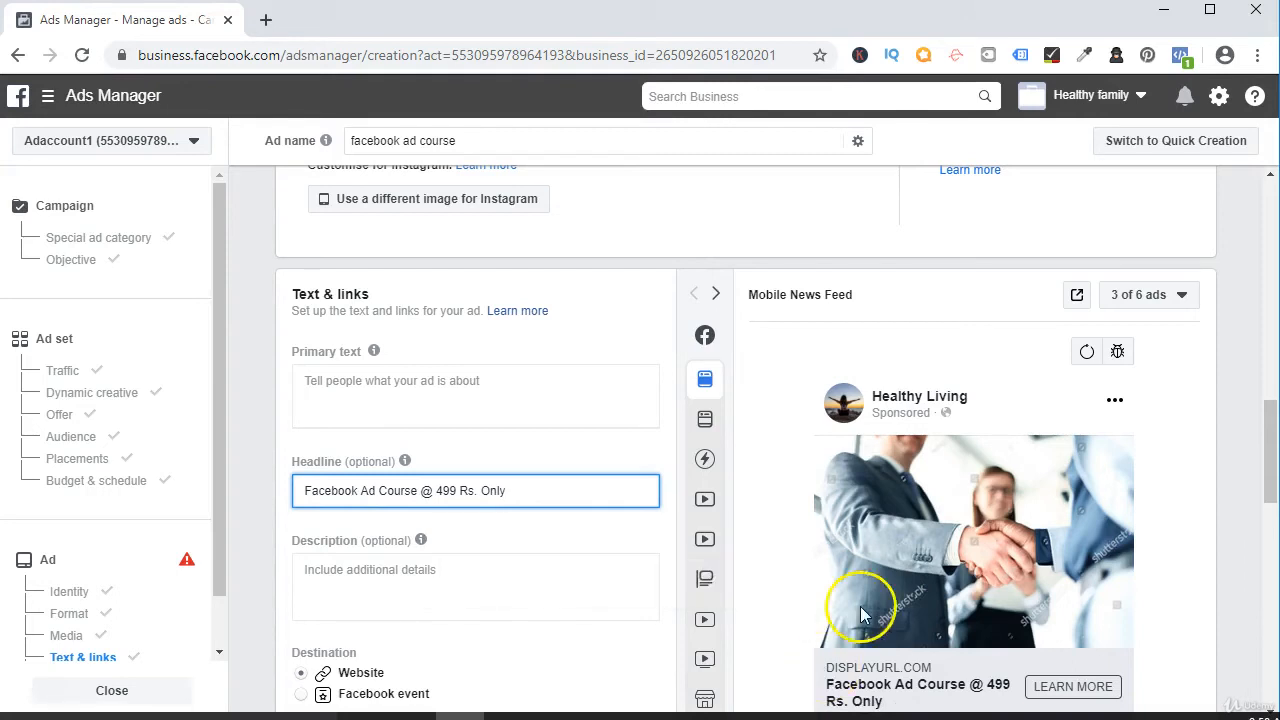
pyautogui.scroll(-1, 850, 615)
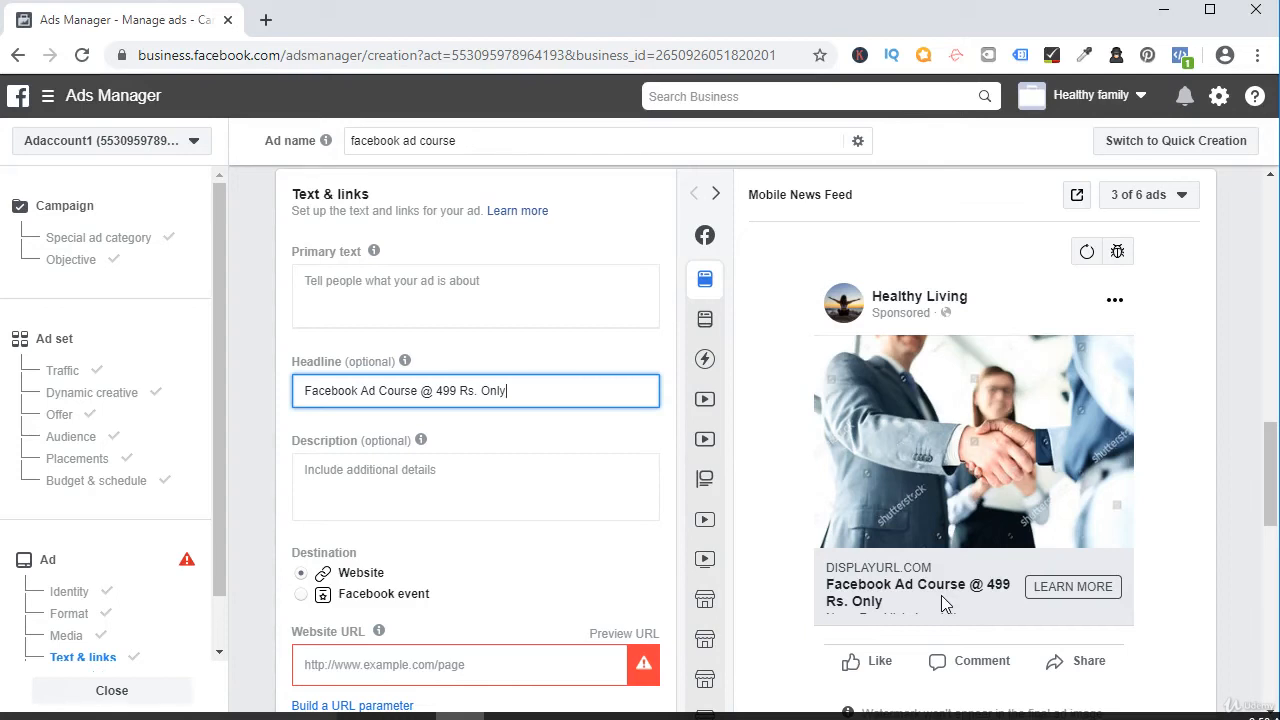
pyautogui.click(349, 288)
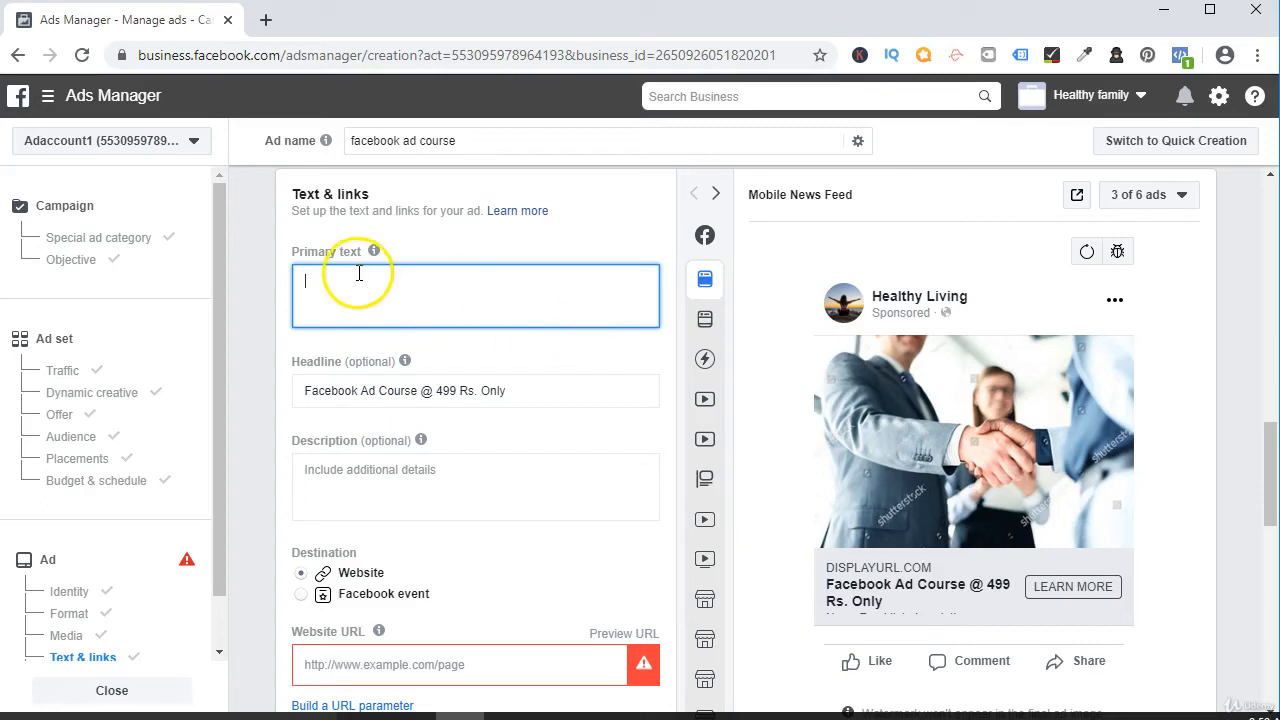
pyautogui.click(540, 392)
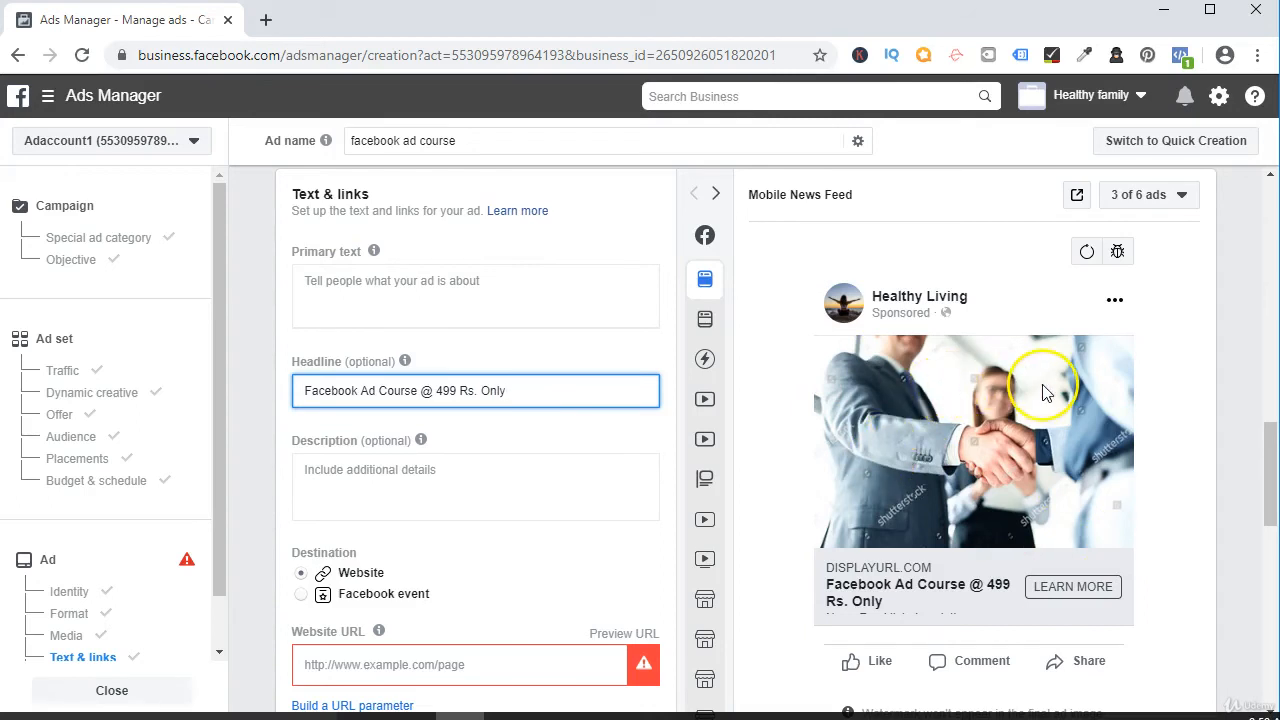
pyautogui.click(380, 315)
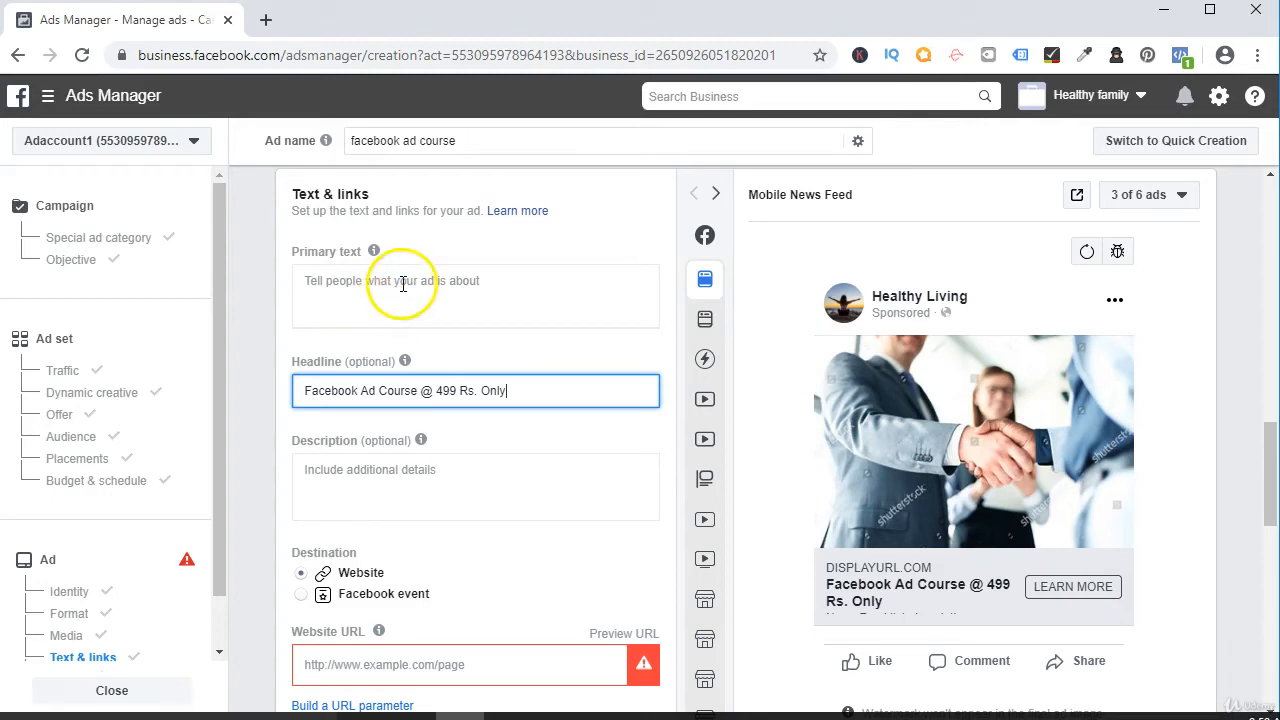
pyautogui.click(351, 287)
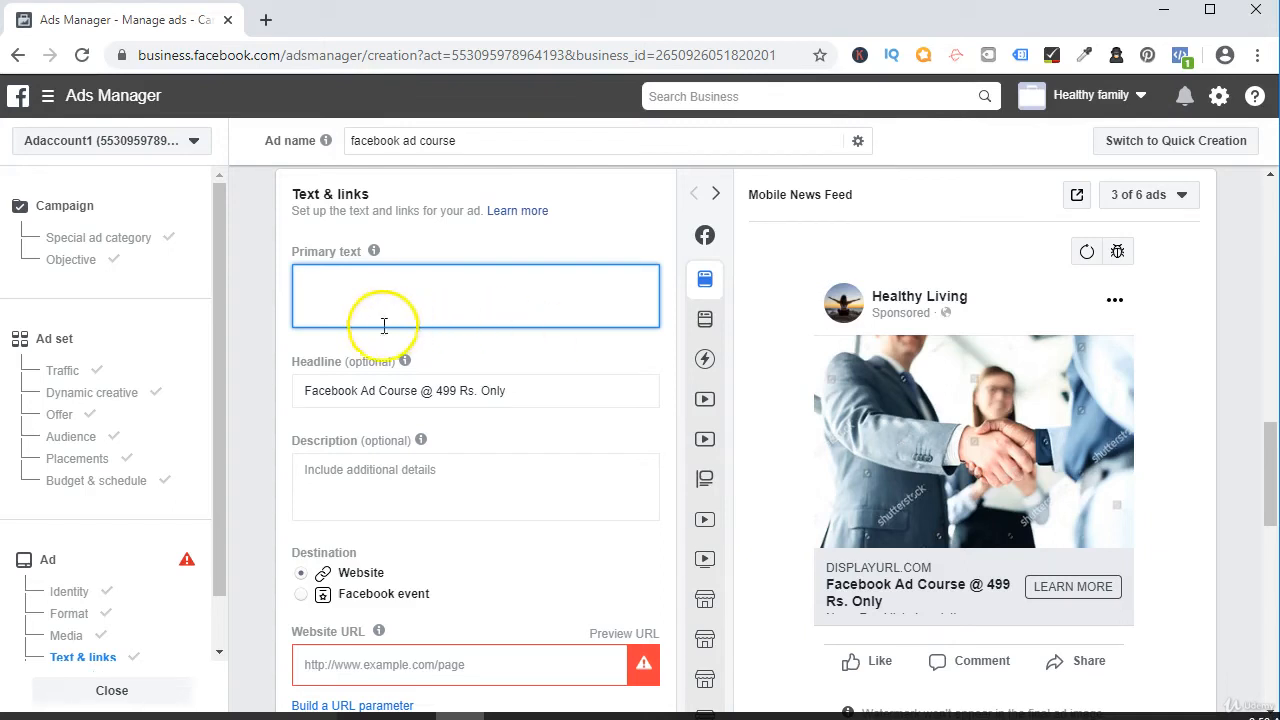
pyautogui.click(363, 289)
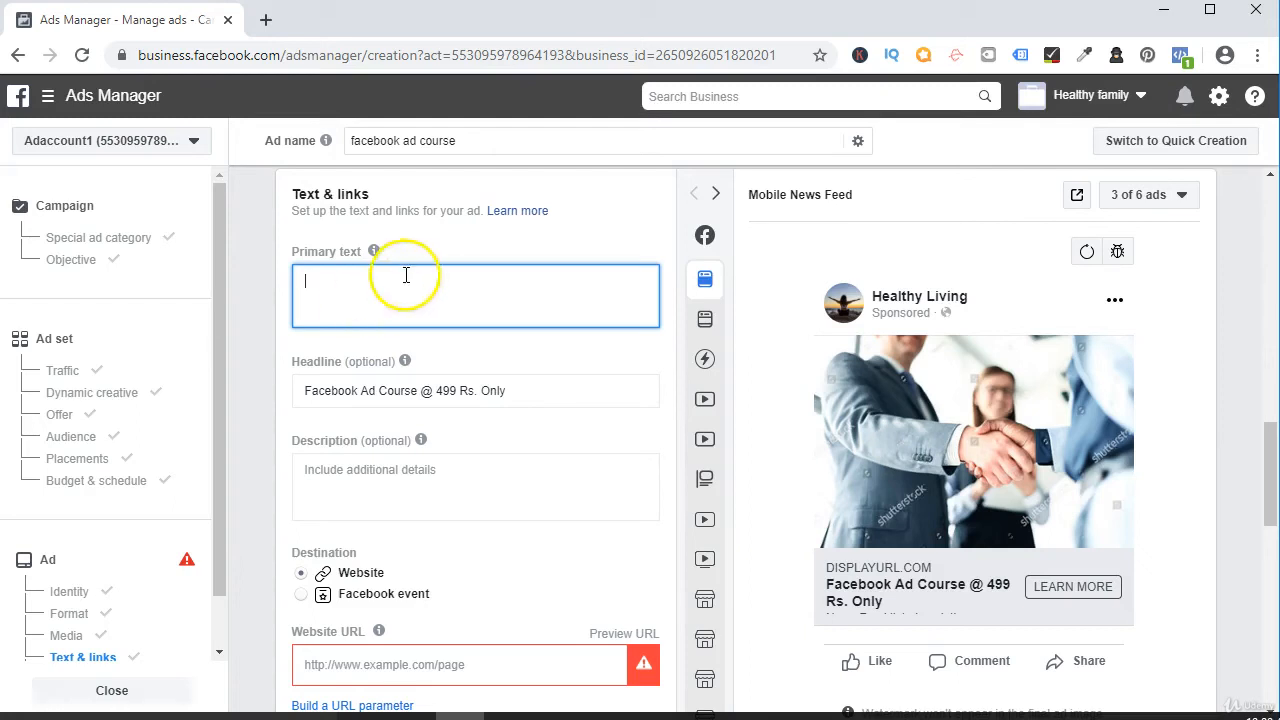
pyautogui.moveTo(768, 493)
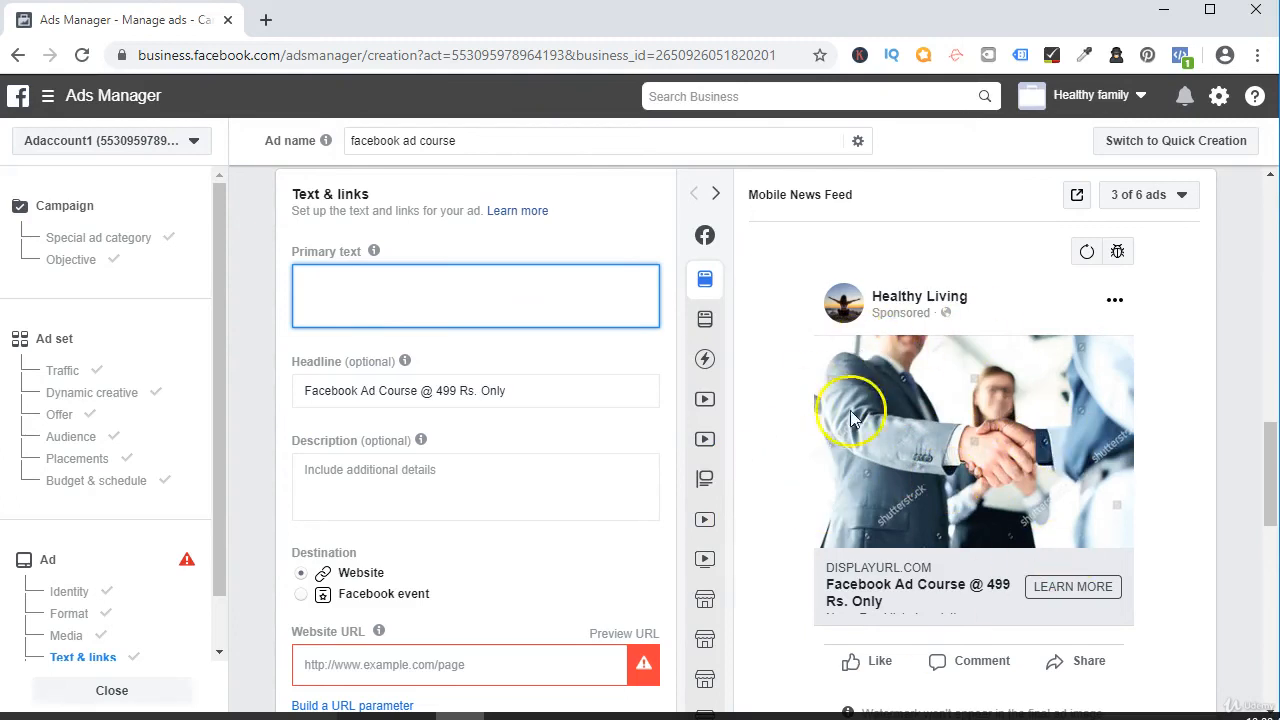
pyautogui.moveTo(345, 408)
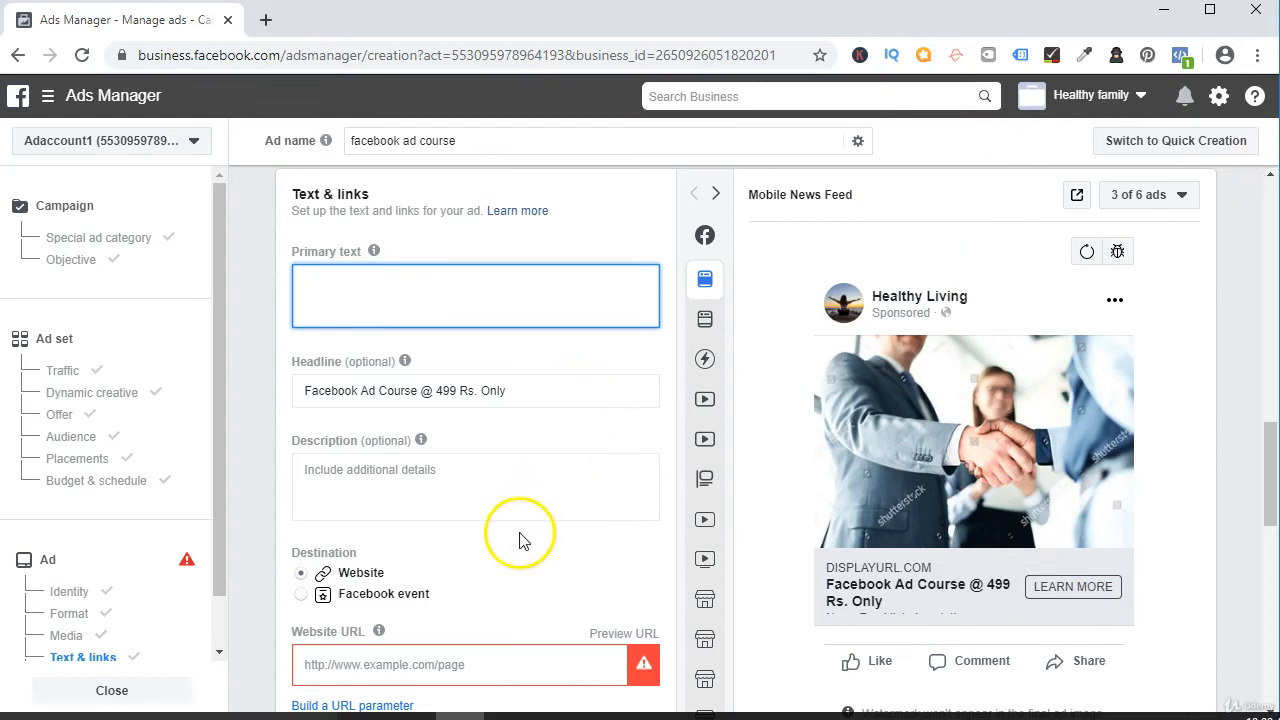
pyautogui.scroll(-1, 585, 533)
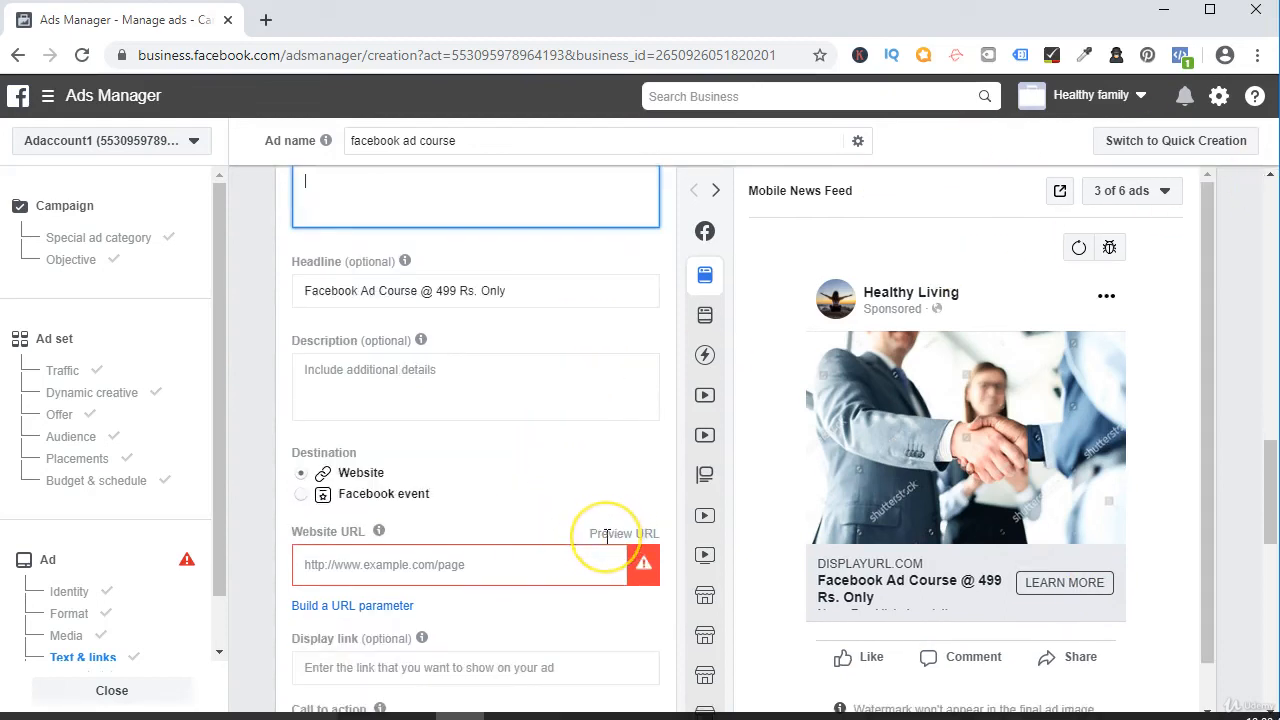
pyautogui.scroll(-2, 450, 485)
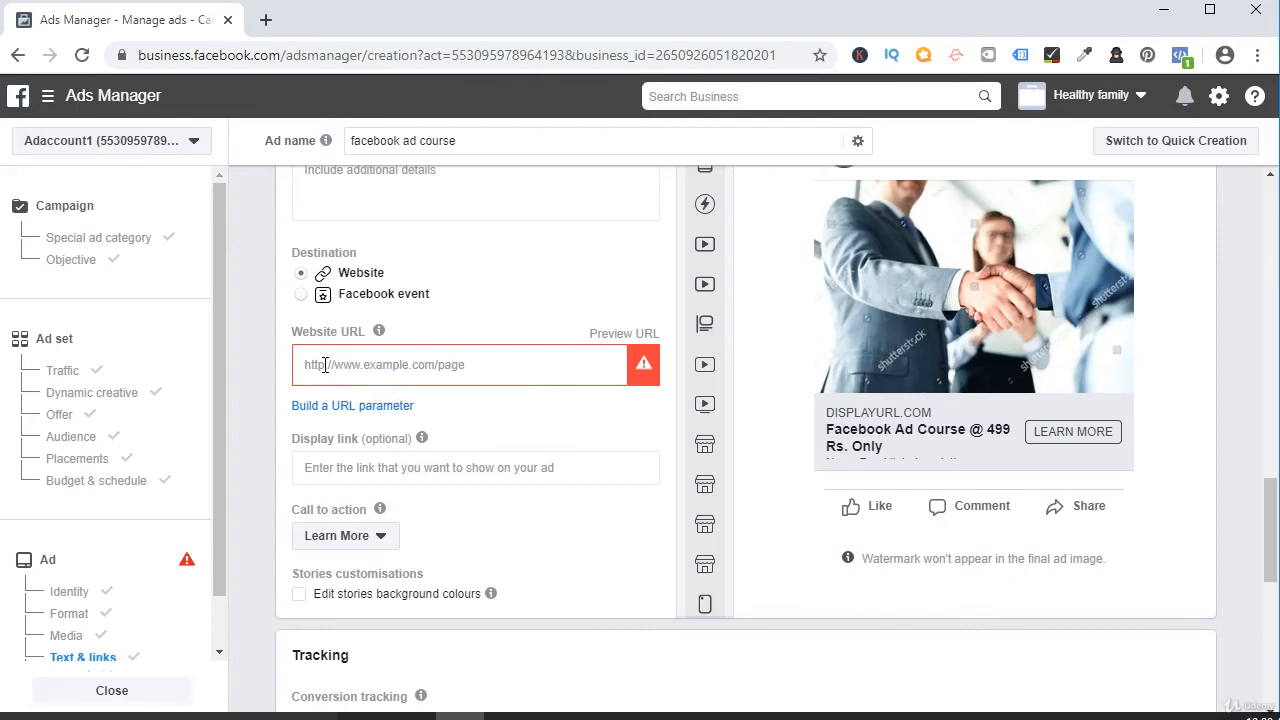
pyautogui.write('face')
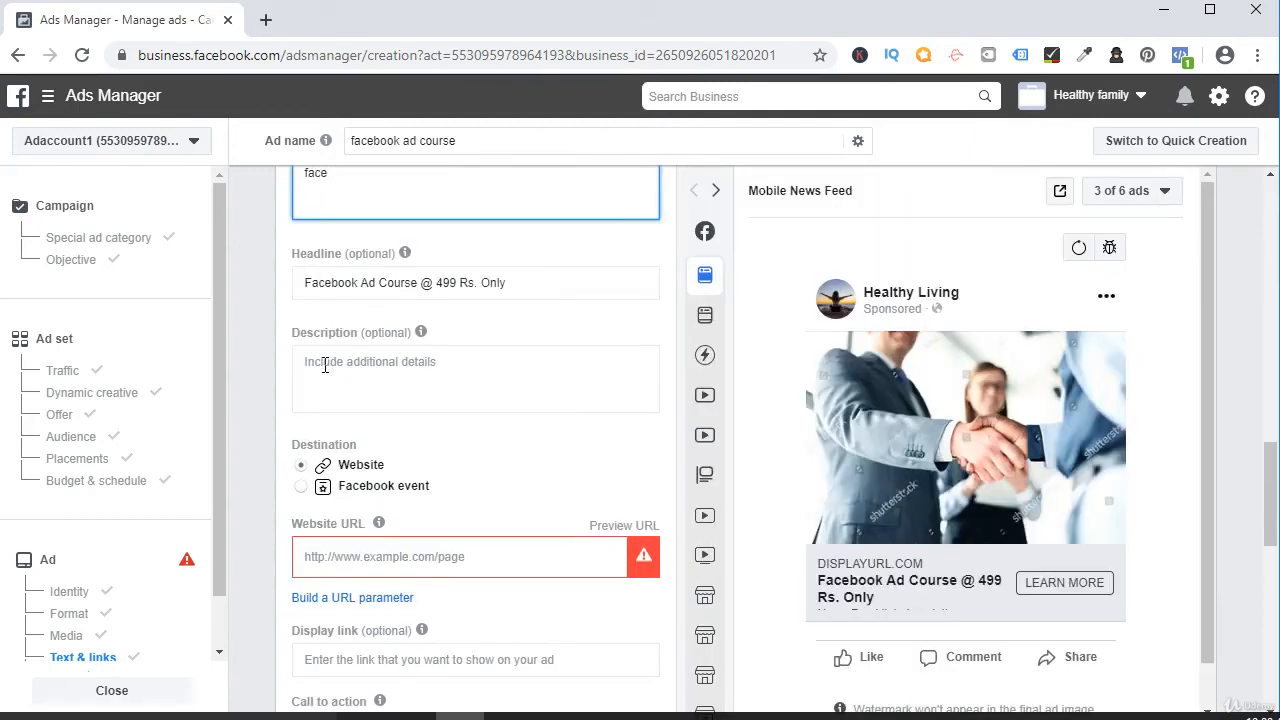
pyautogui.write('bookadc')
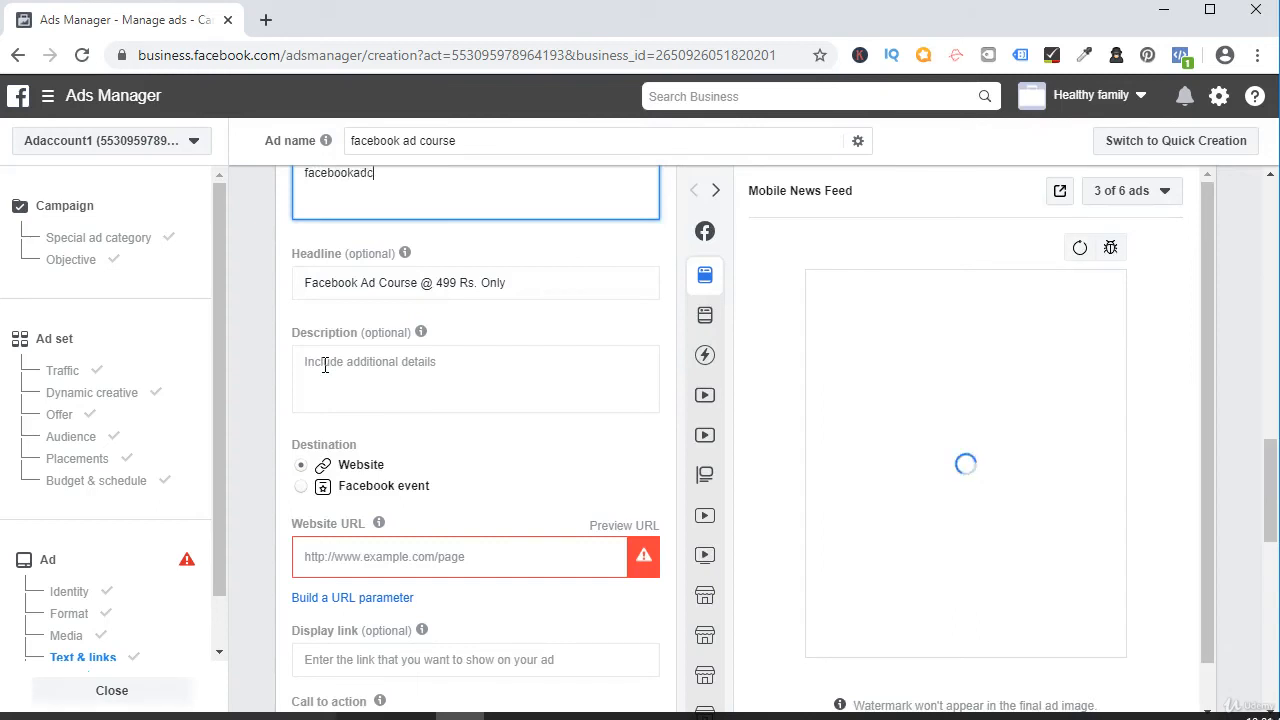
pyautogui.write('ourse.')
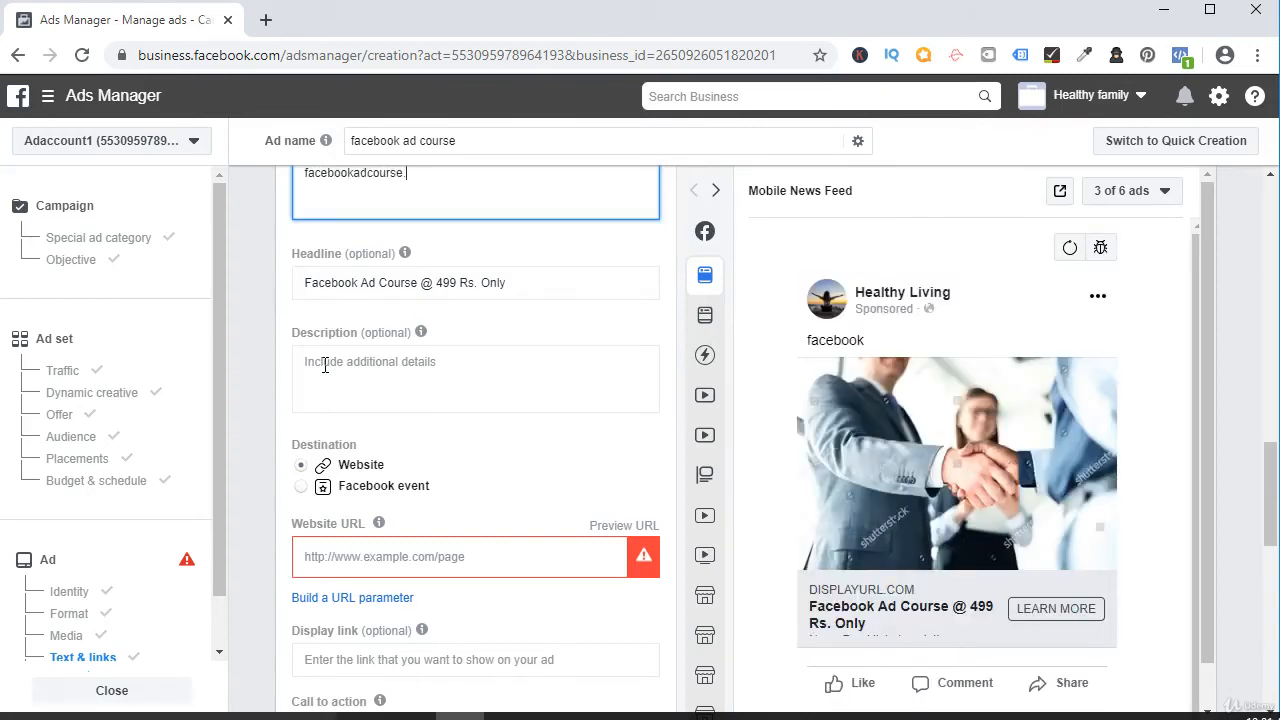
pyautogui.write('com')
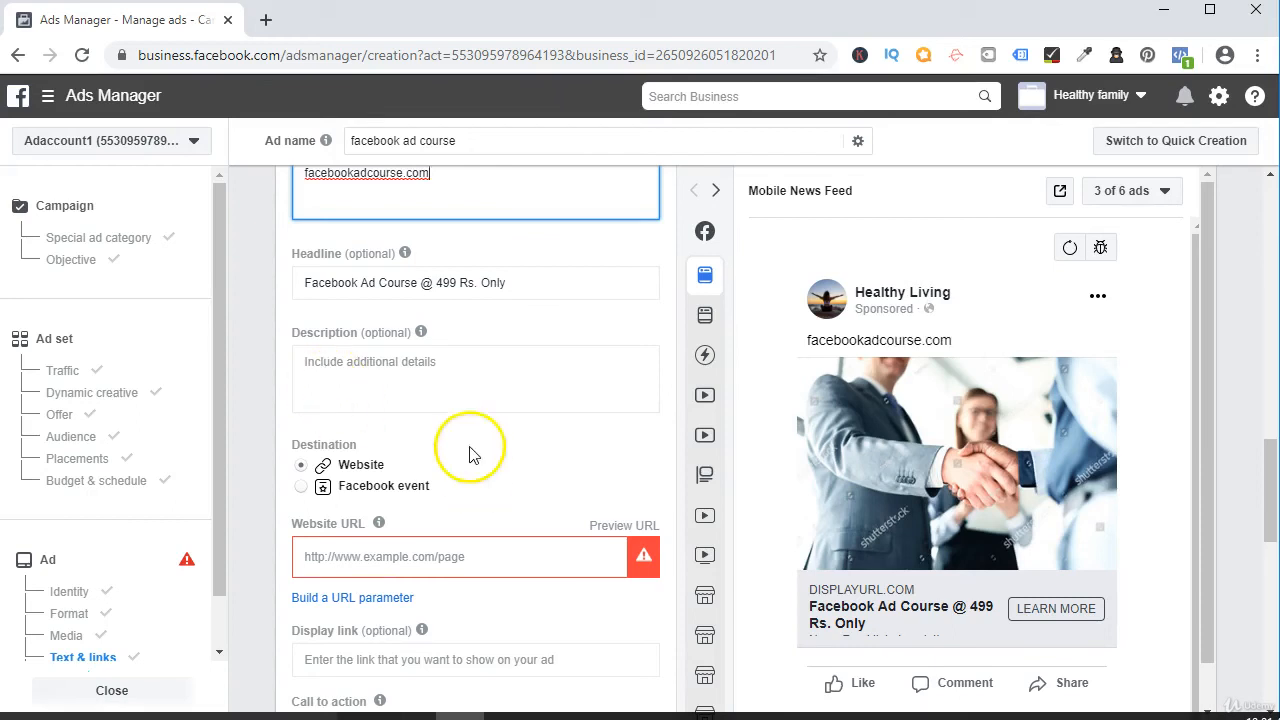
pyautogui.click(479, 318)
pyautogui.scroll(2, 479, 318)
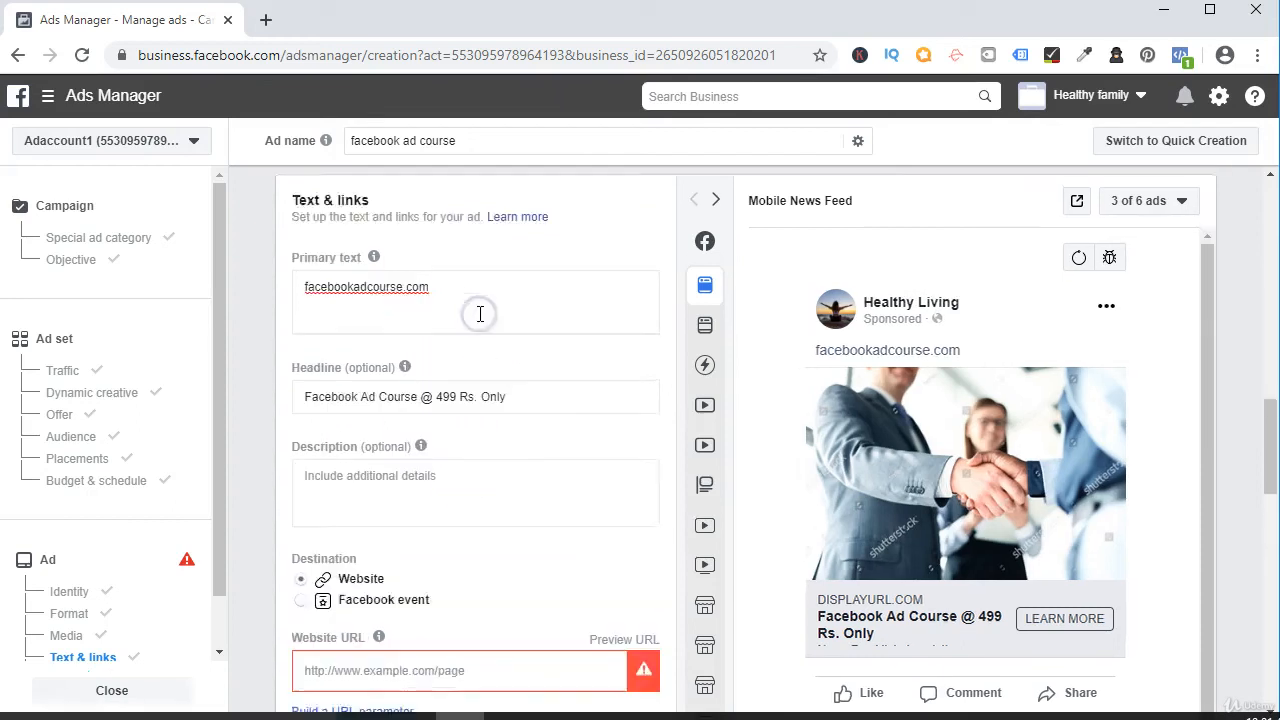
pyautogui.click(420, 371)
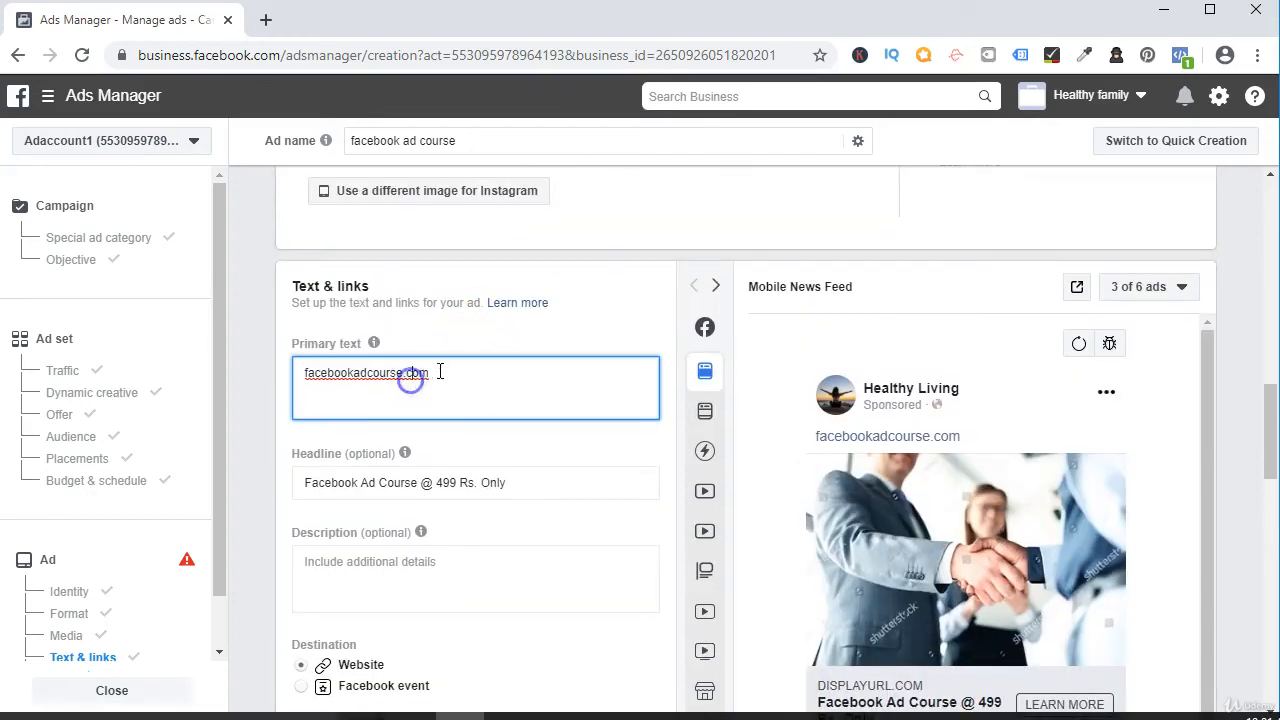
pyautogui.hotkey('ctrl', 'a')
pyautogui.press('BackSpace')
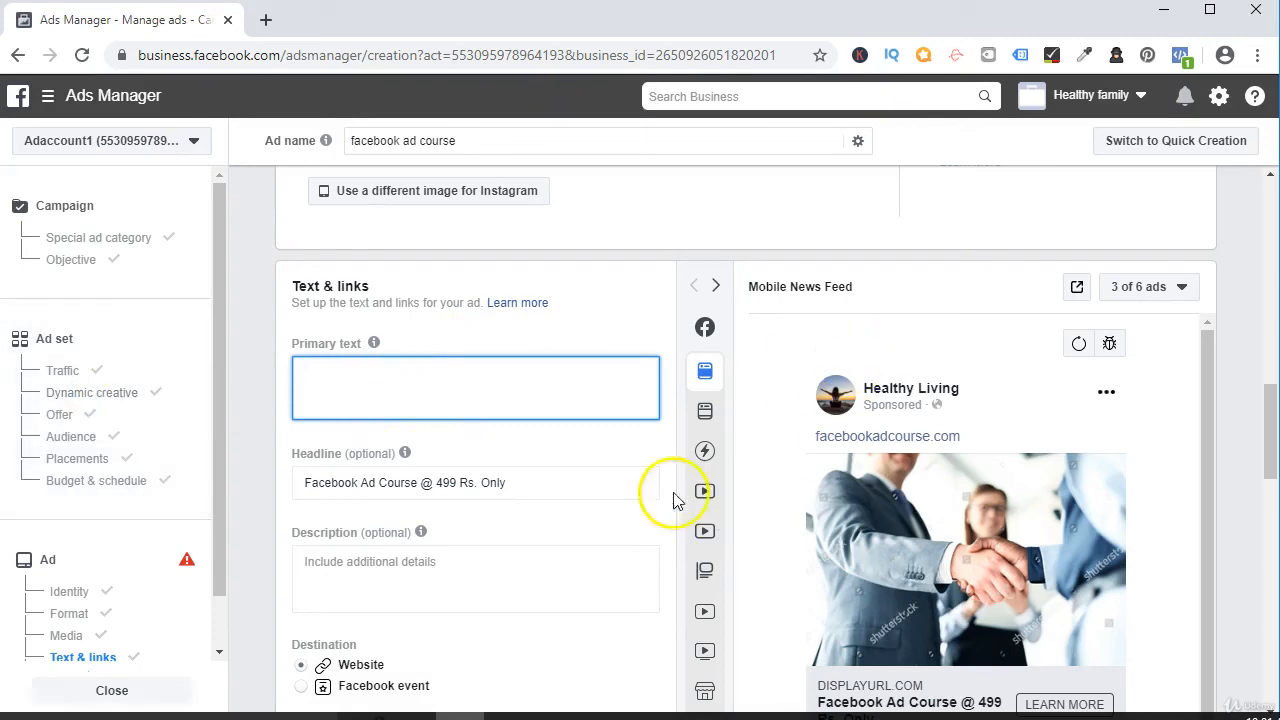
pyautogui.scroll(-4, 380, 423)
pyautogui.click(362, 352)
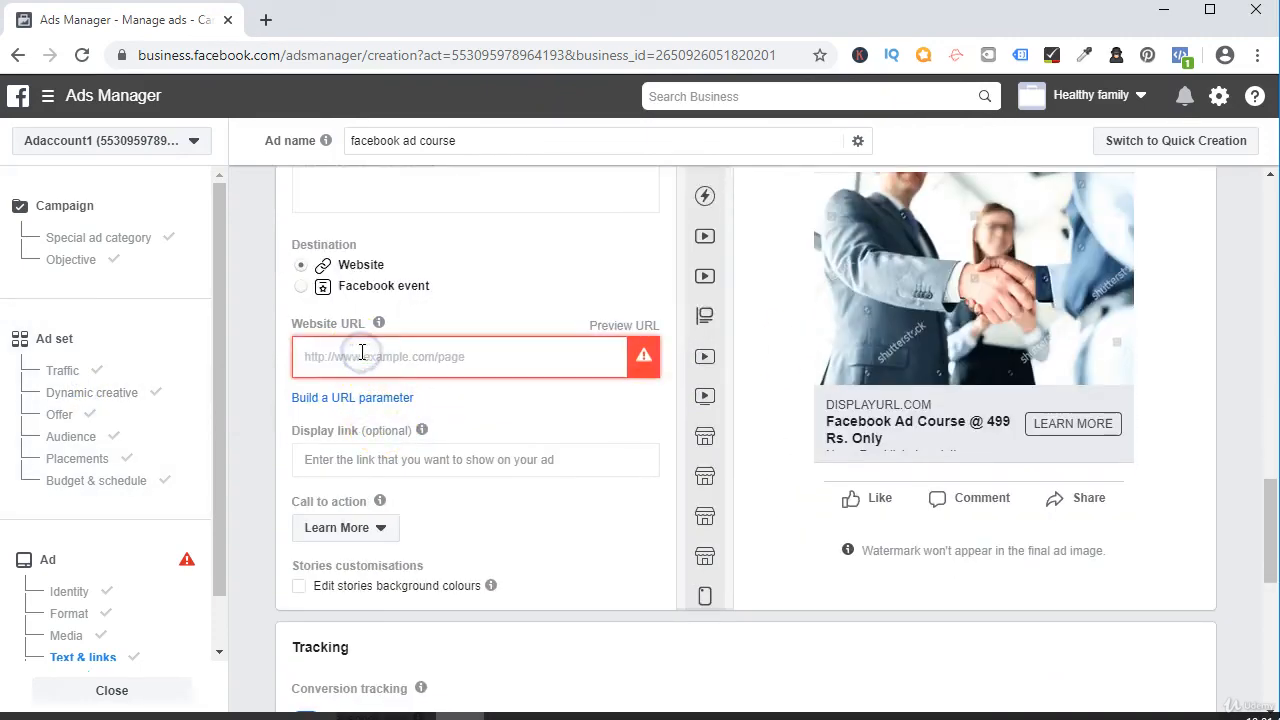
pyautogui.write('www')
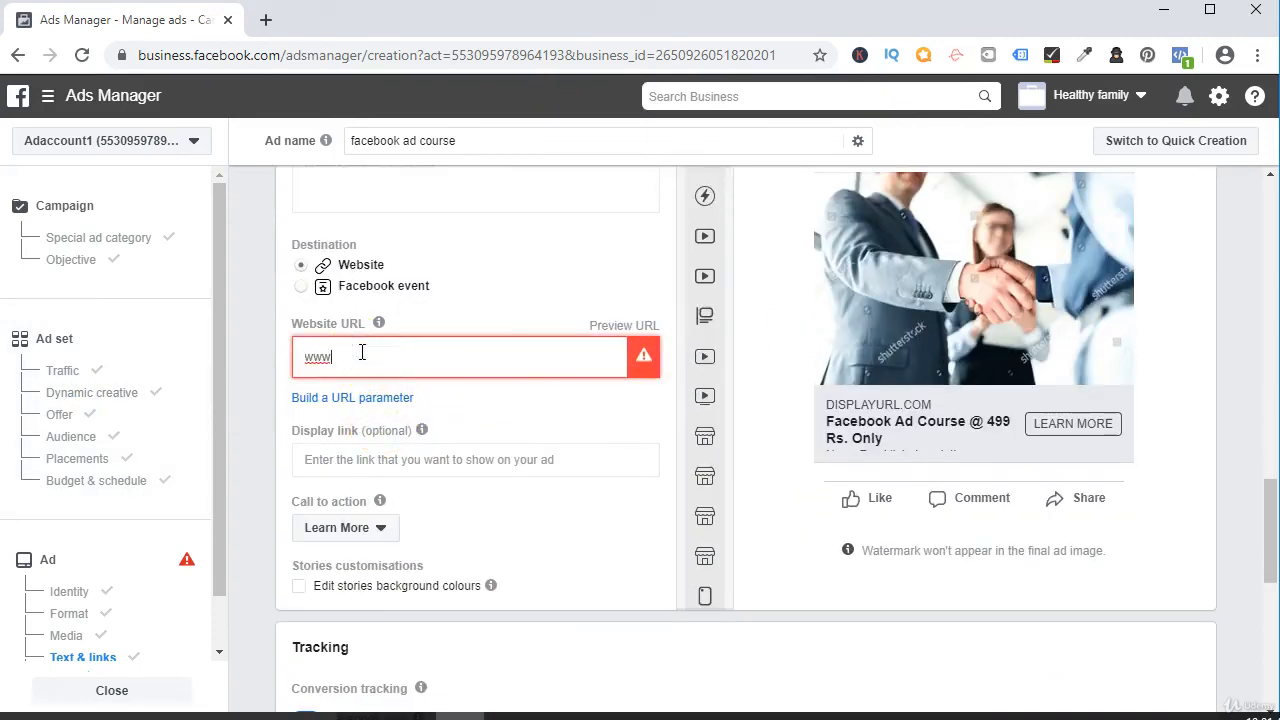
pyautogui.write('.facebookad')
pyautogui.press('BackSpace')
pyautogui.write('course.com')
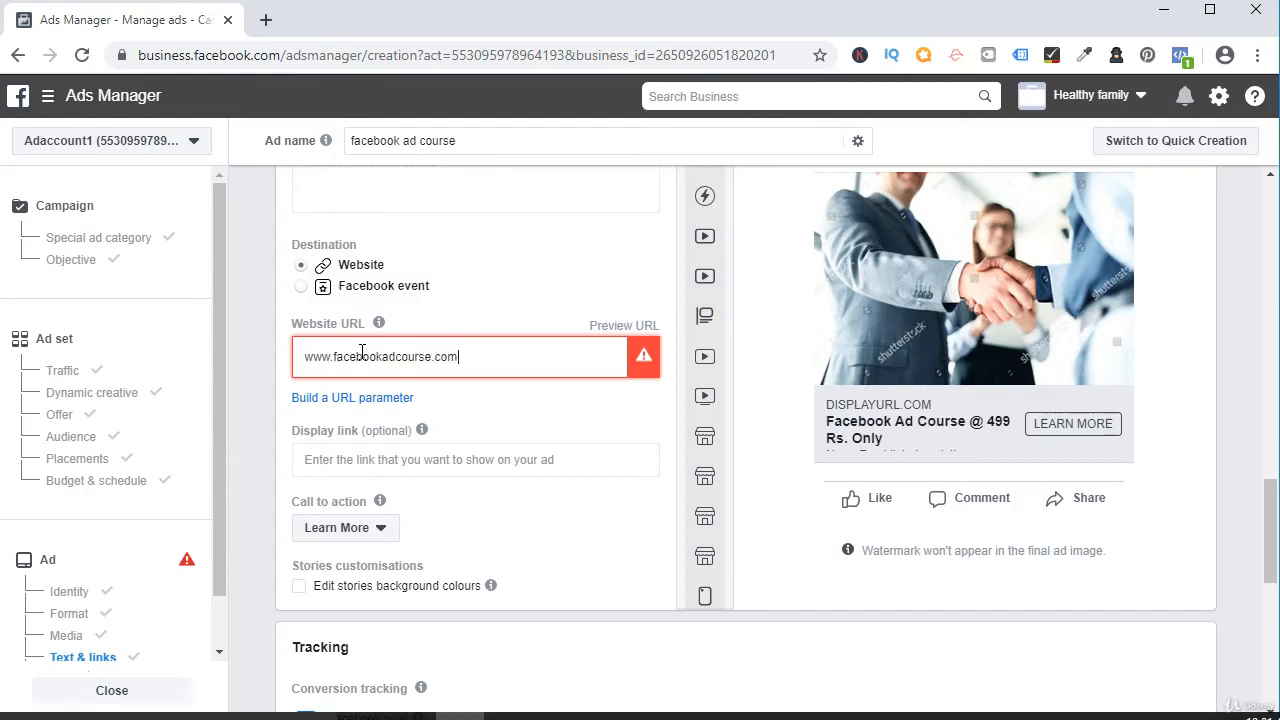
pyautogui.click(506, 420)
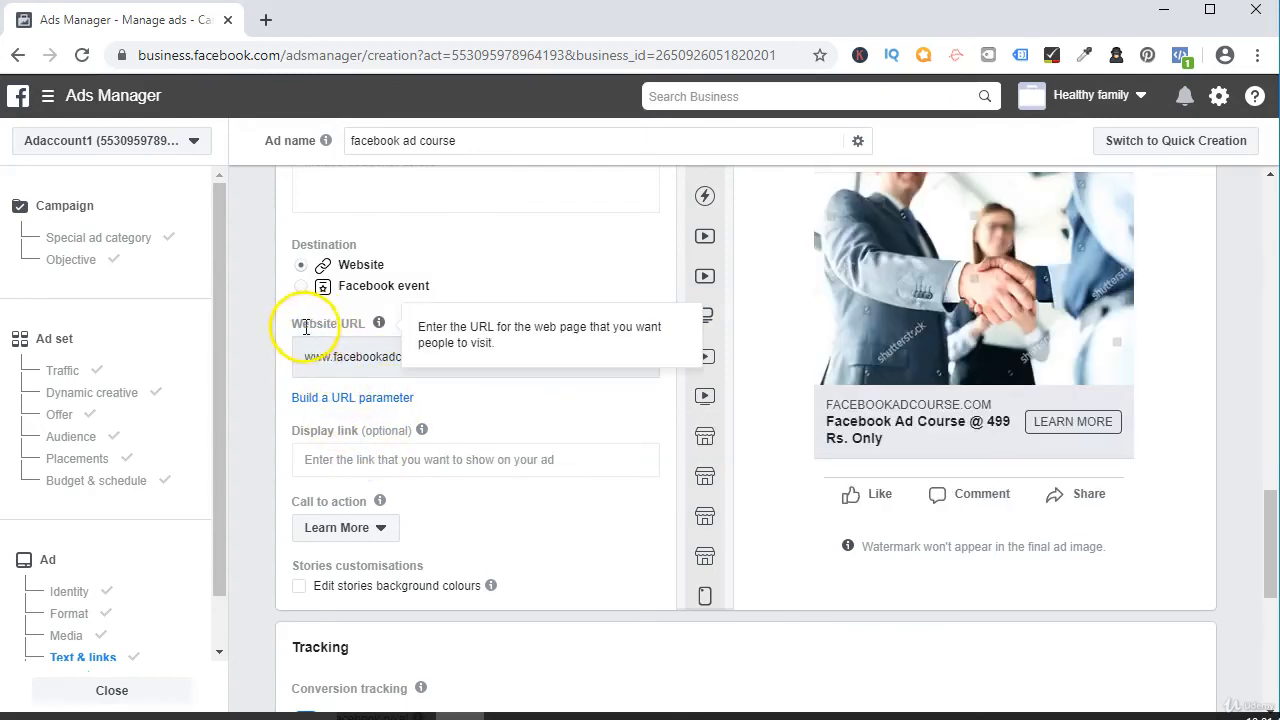
# Set the ad's optional display link to facebook.com.
pyautogui.click(316, 458)
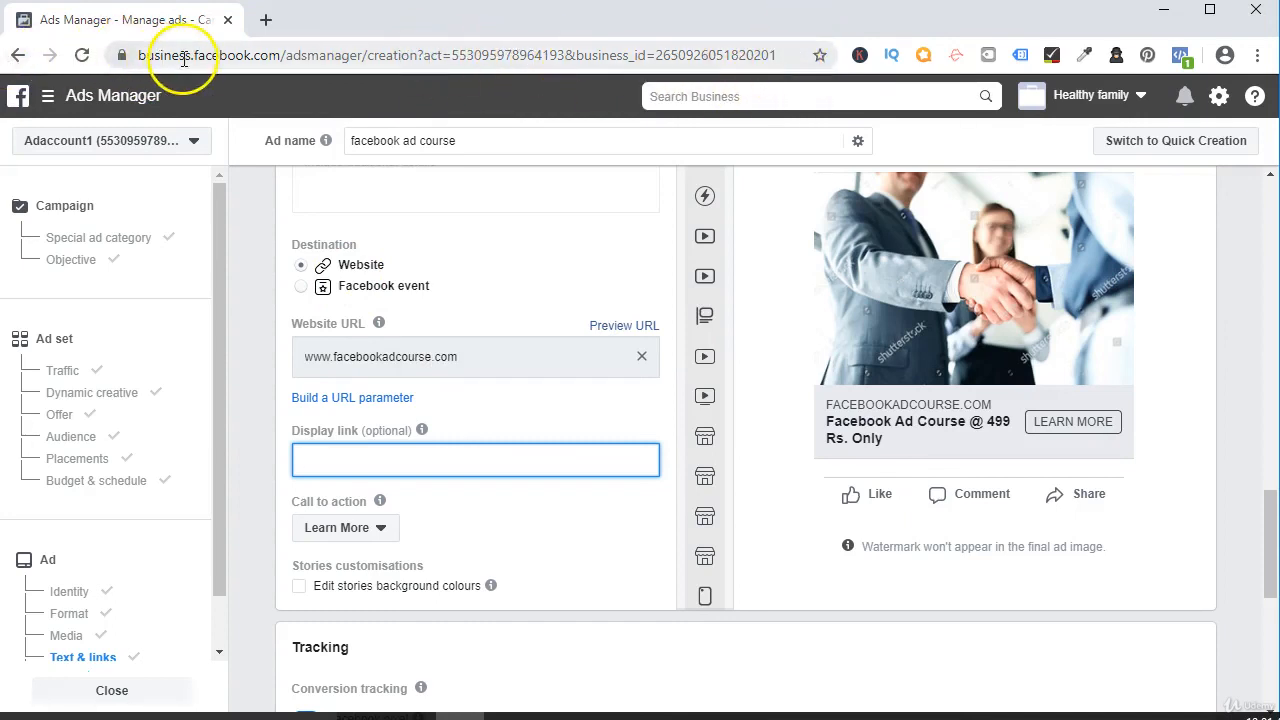
pyautogui.moveTo(190, 56); pyautogui.dragTo(280, 58)
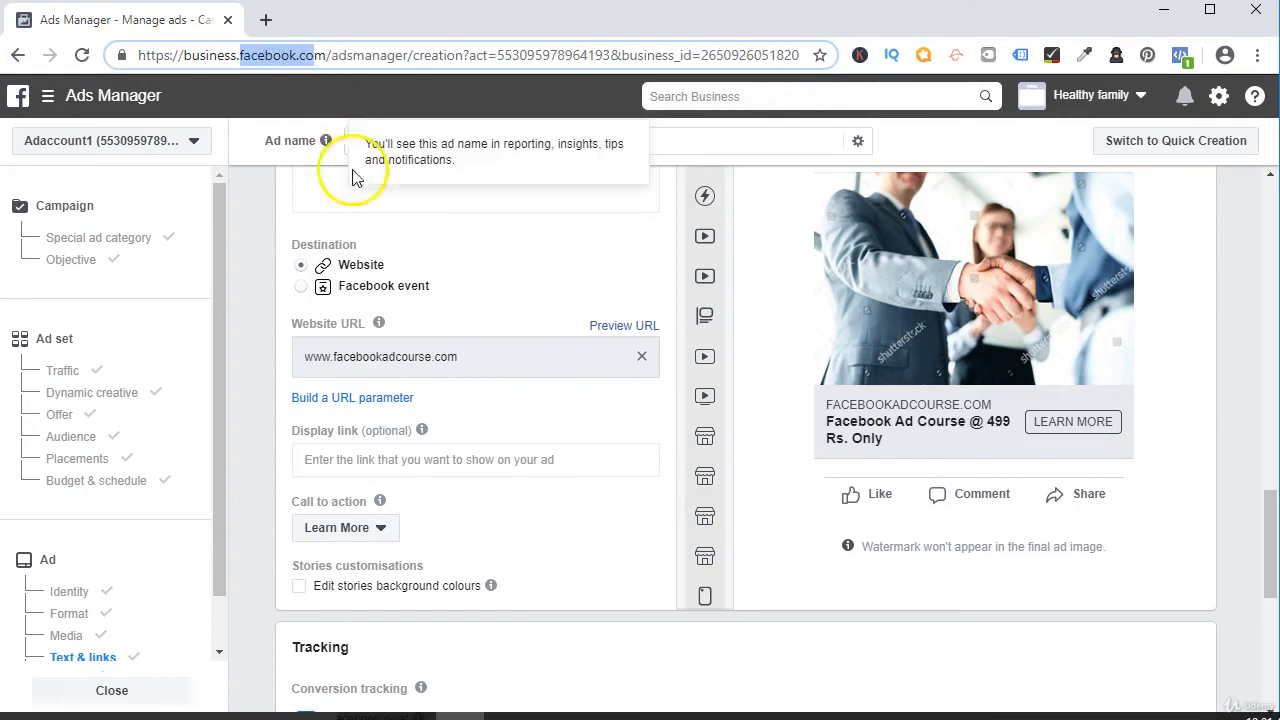
pyautogui.click(333, 458)
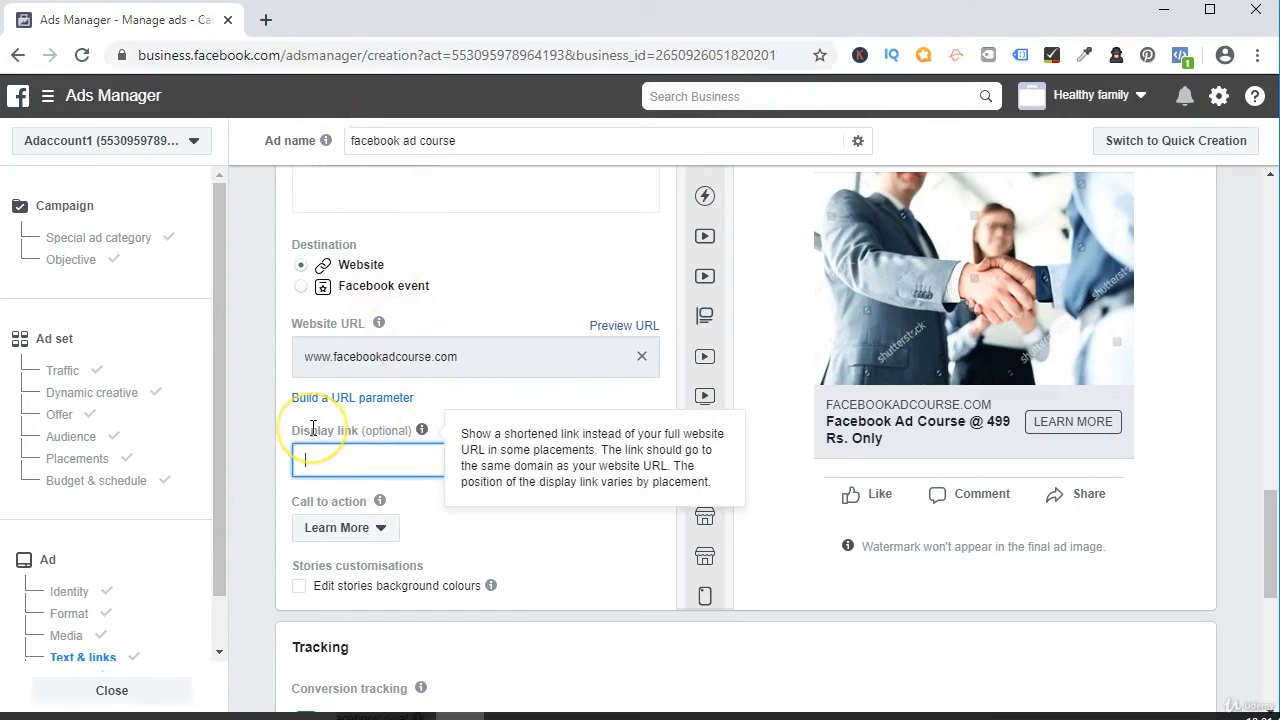
pyautogui.write('face')
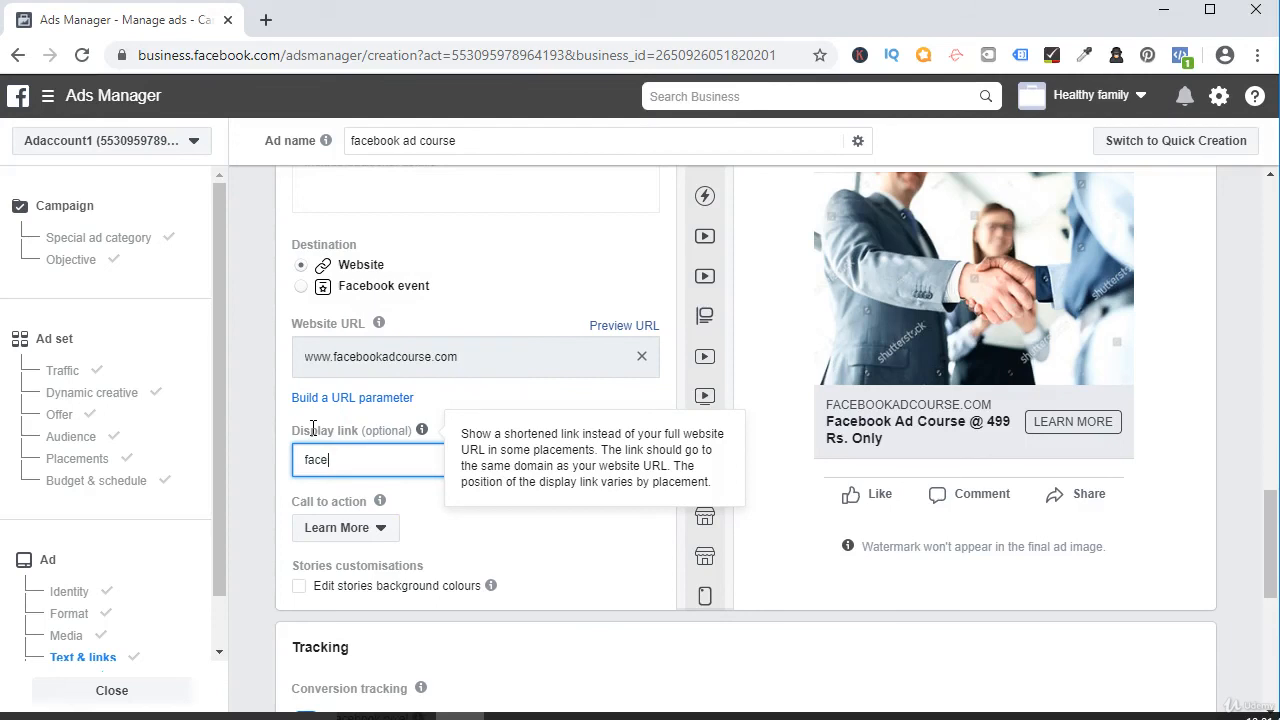
pyautogui.write('book.com')
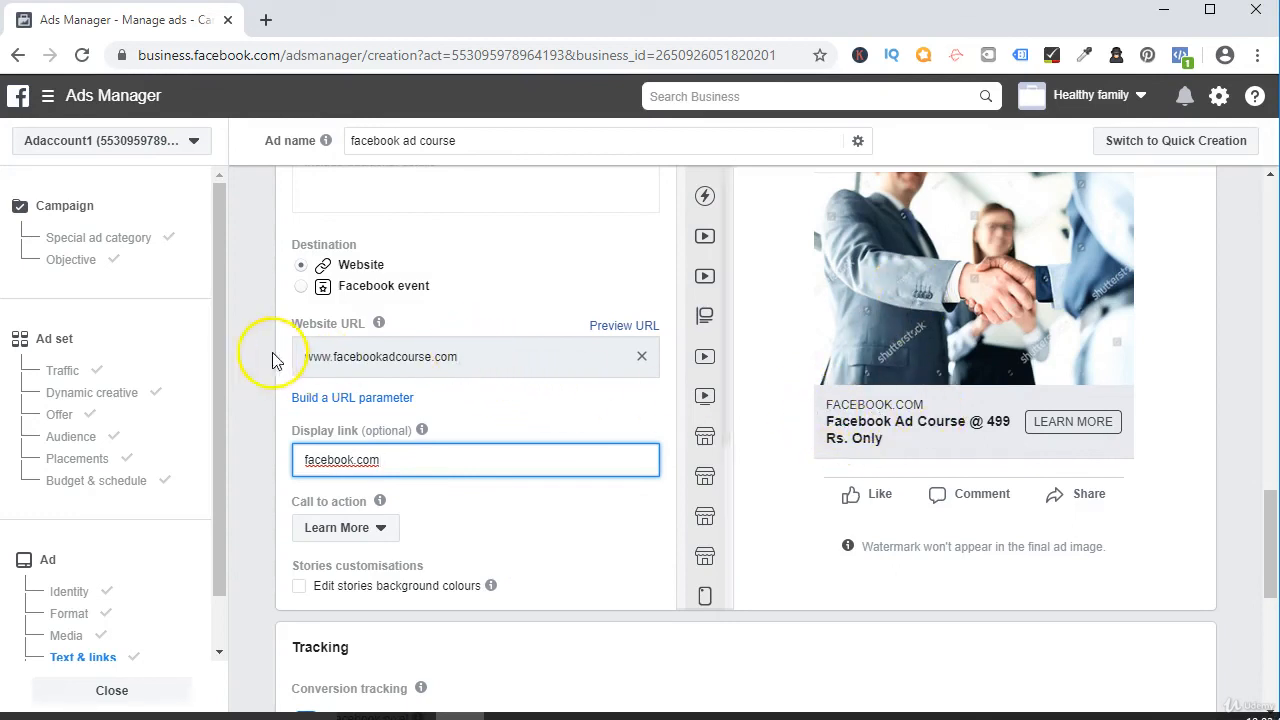
pyautogui.click(477, 504)
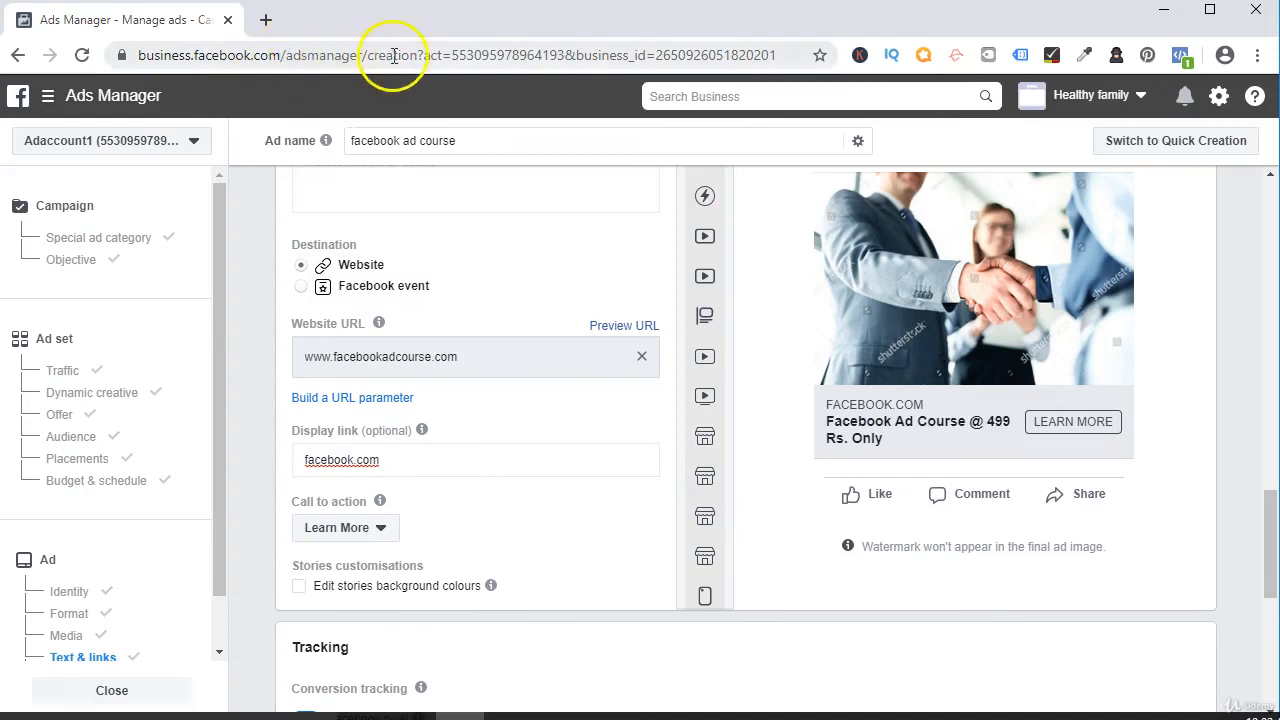
pyautogui.click(386, 466)
pyautogui.click(446, 530)
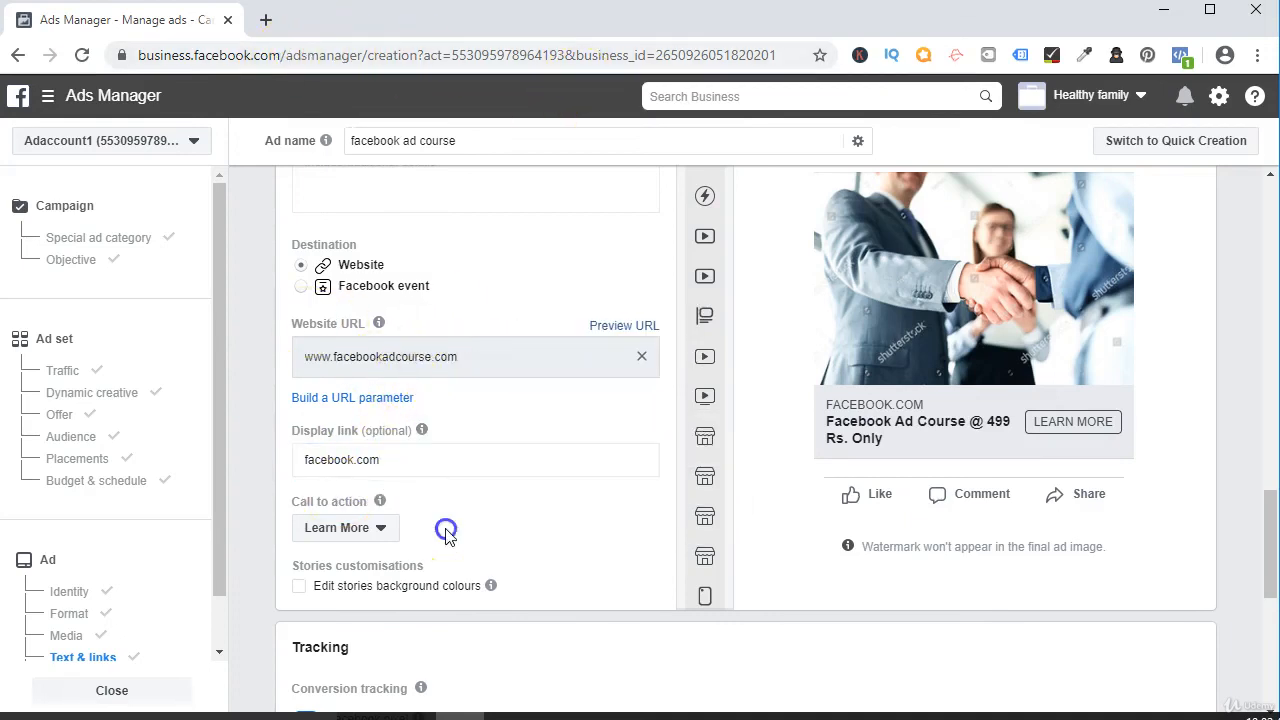
# Look through the available call-to-action options for the ad and close the list without choosing another one.
pyautogui.click(326, 532)
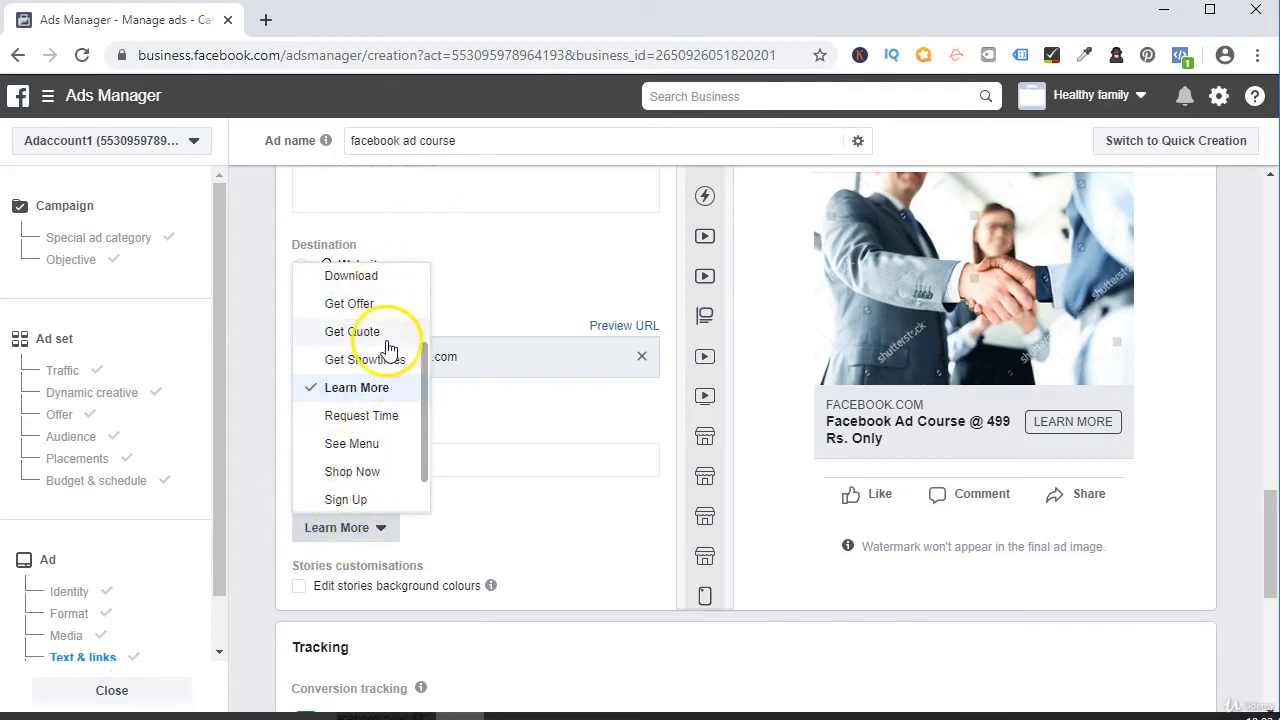
pyautogui.click(524, 512)
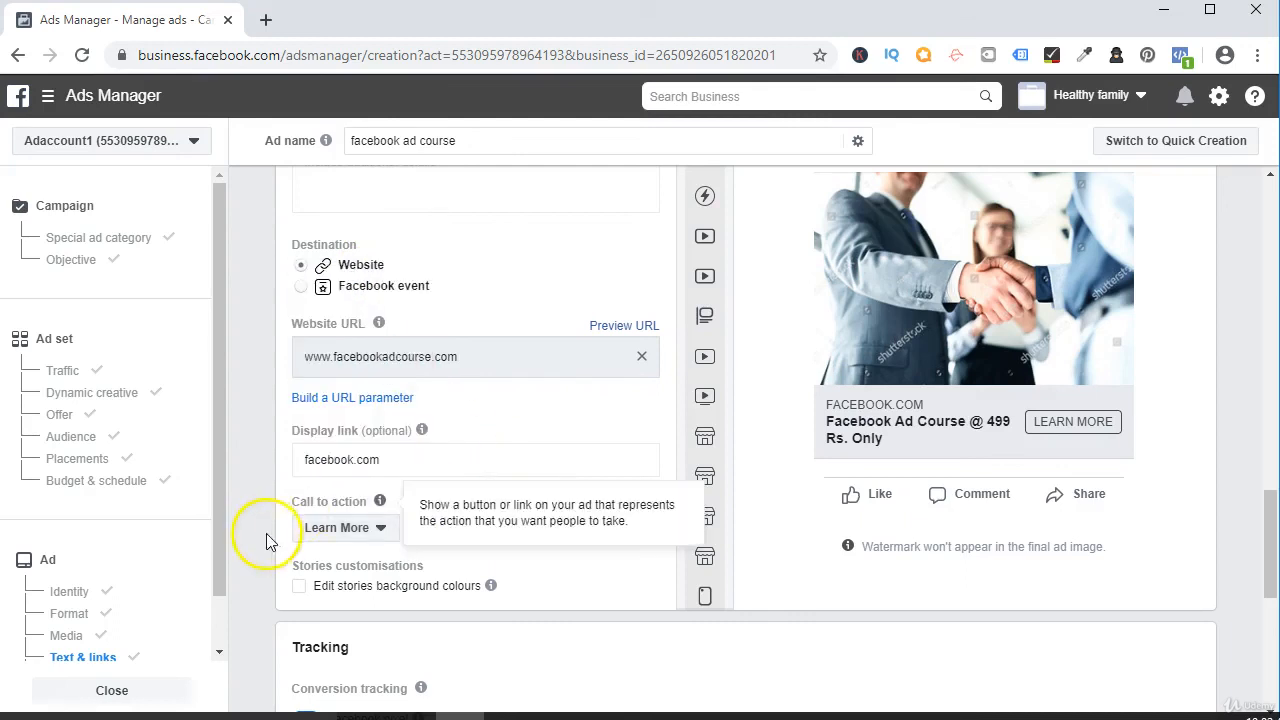
# Review the ad's Tracking settings, including conversion tracking, Facebook pixel, offline events and URL parameters, down to the final confirmation area.
pyautogui.scroll(-1, 306, 529)
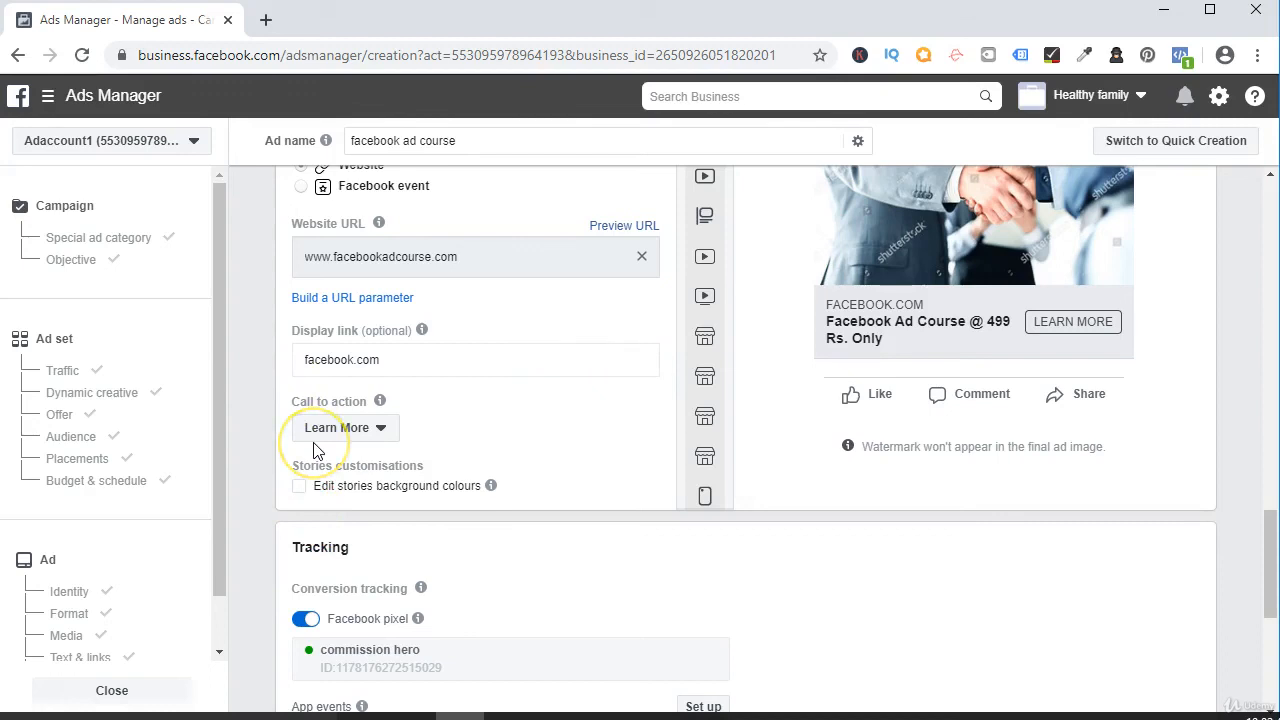
pyautogui.scroll(-3, 313, 450)
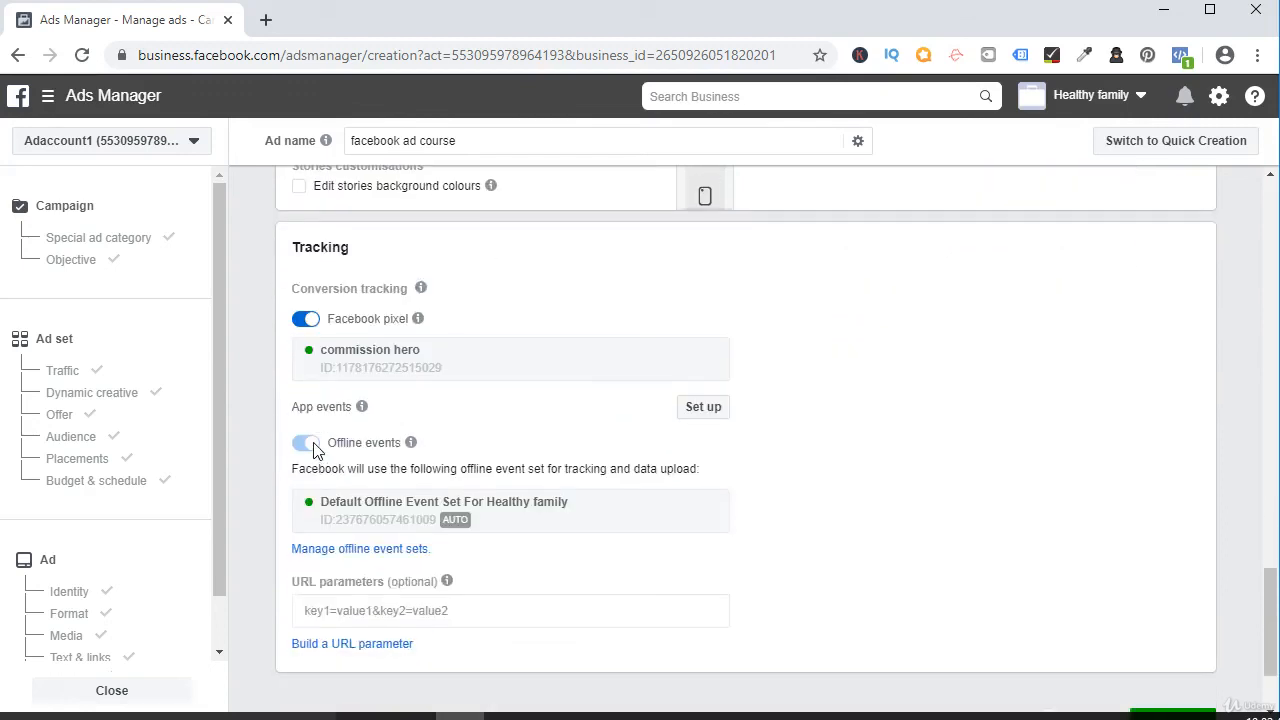
pyautogui.moveTo(312, 284)
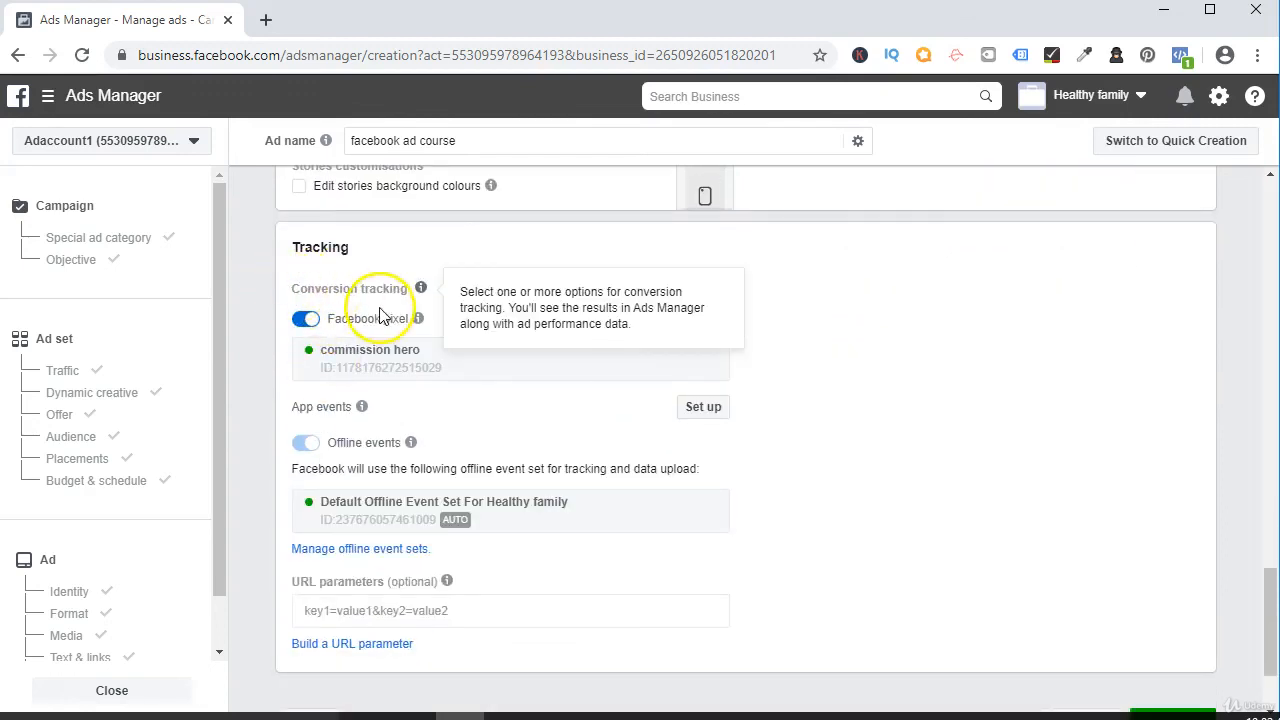
pyautogui.scroll(-2, 380, 363)
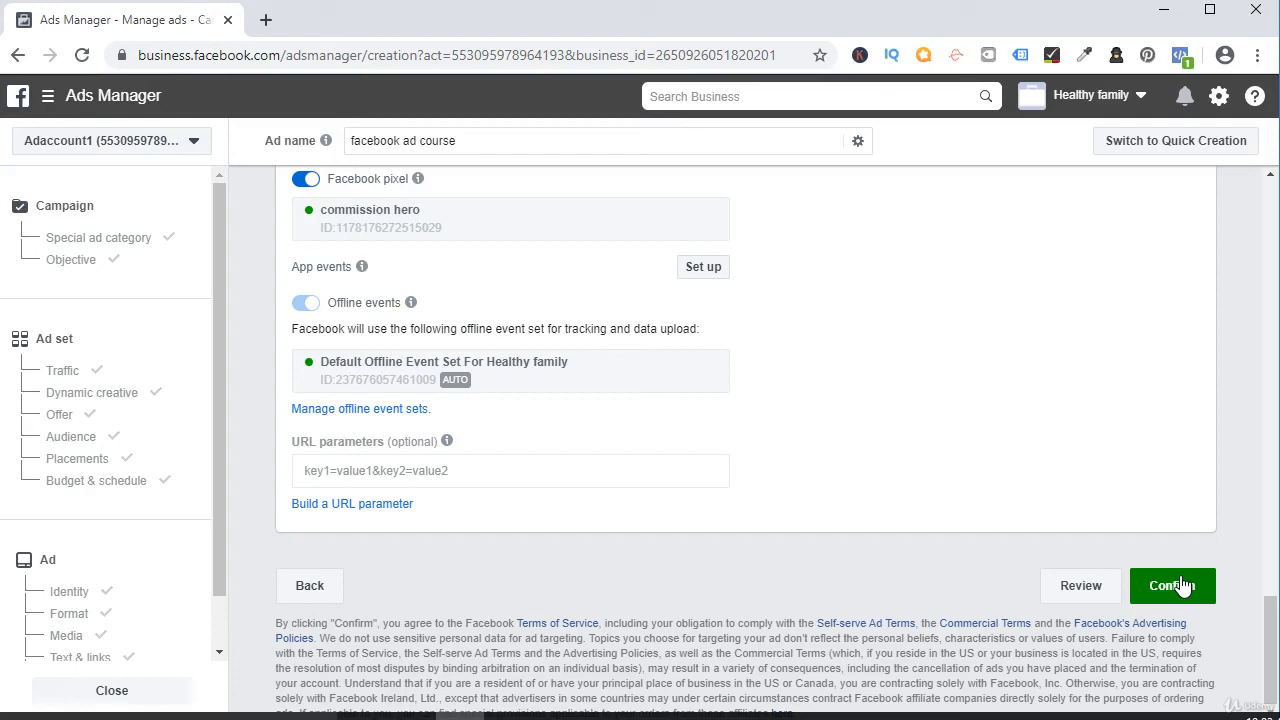
pyautogui.click(54, 679)
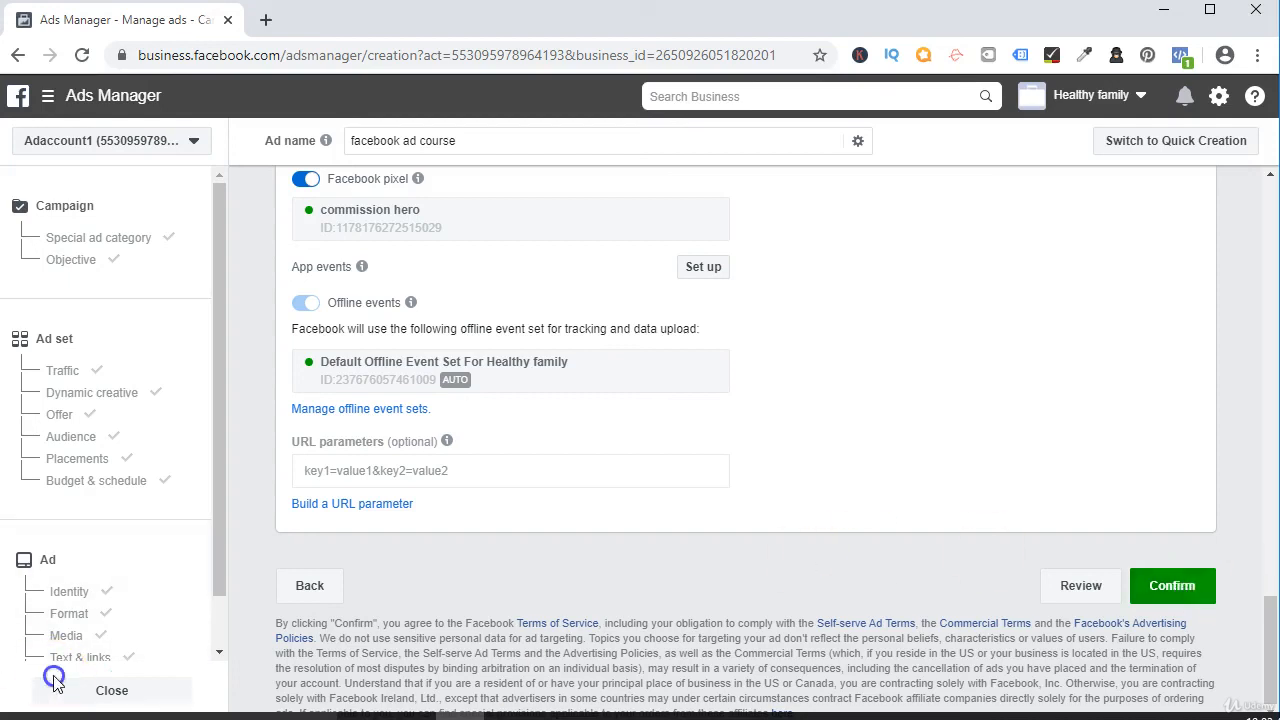